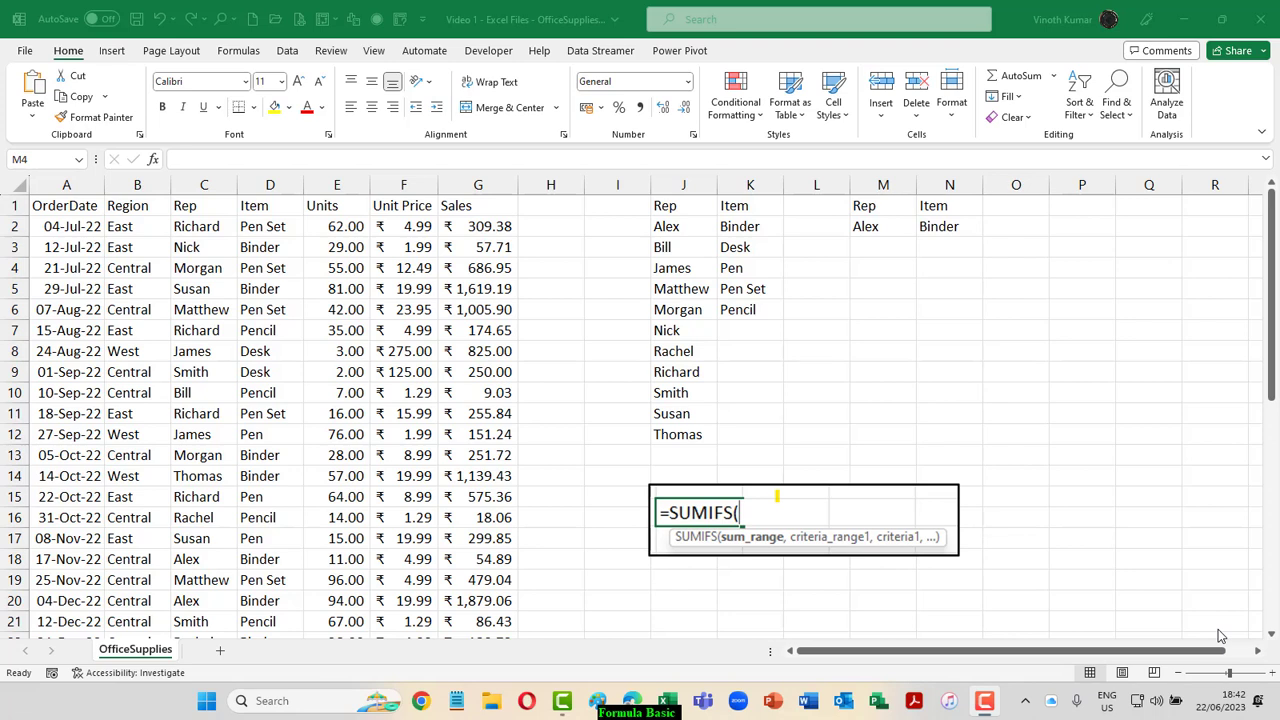
Create named ranges for the order table A1:G44 using only the top-row labels, and review them in the Name Manager
left_click(479, 435)
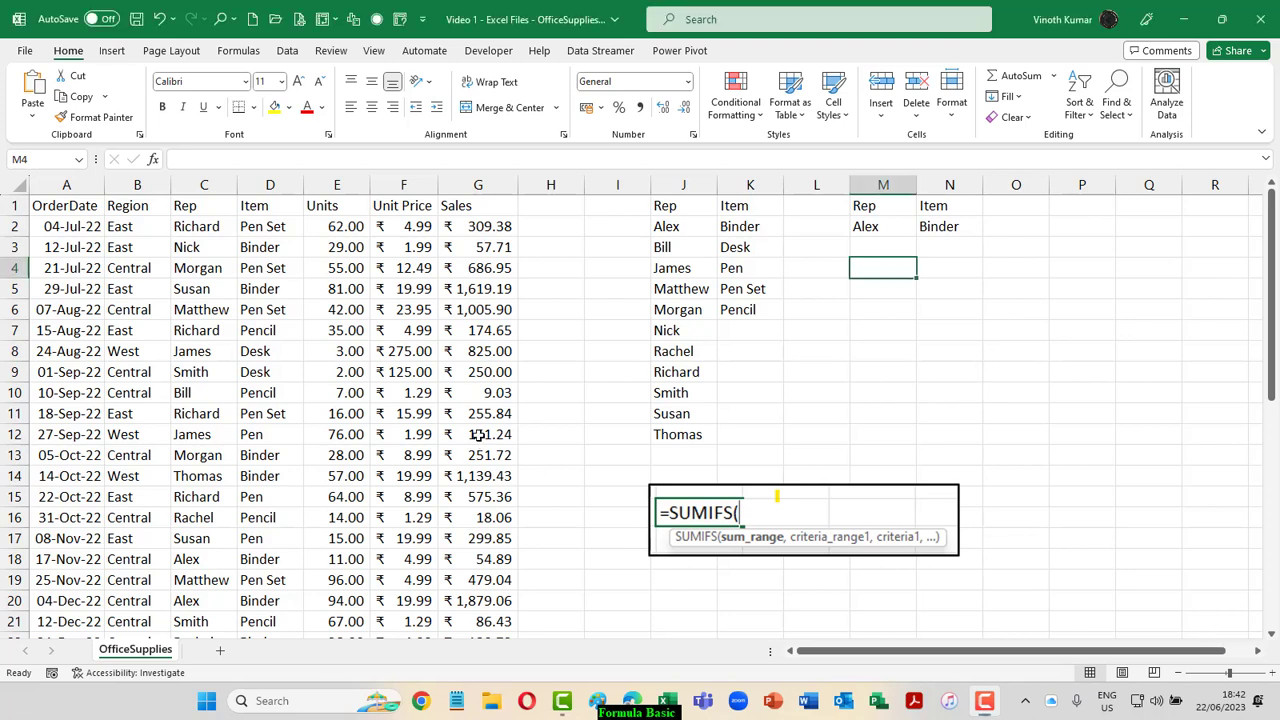
key("ctrl+Left")
key("ctrl+Left")
key("ctrl+Left")
key("ctrl+Left")
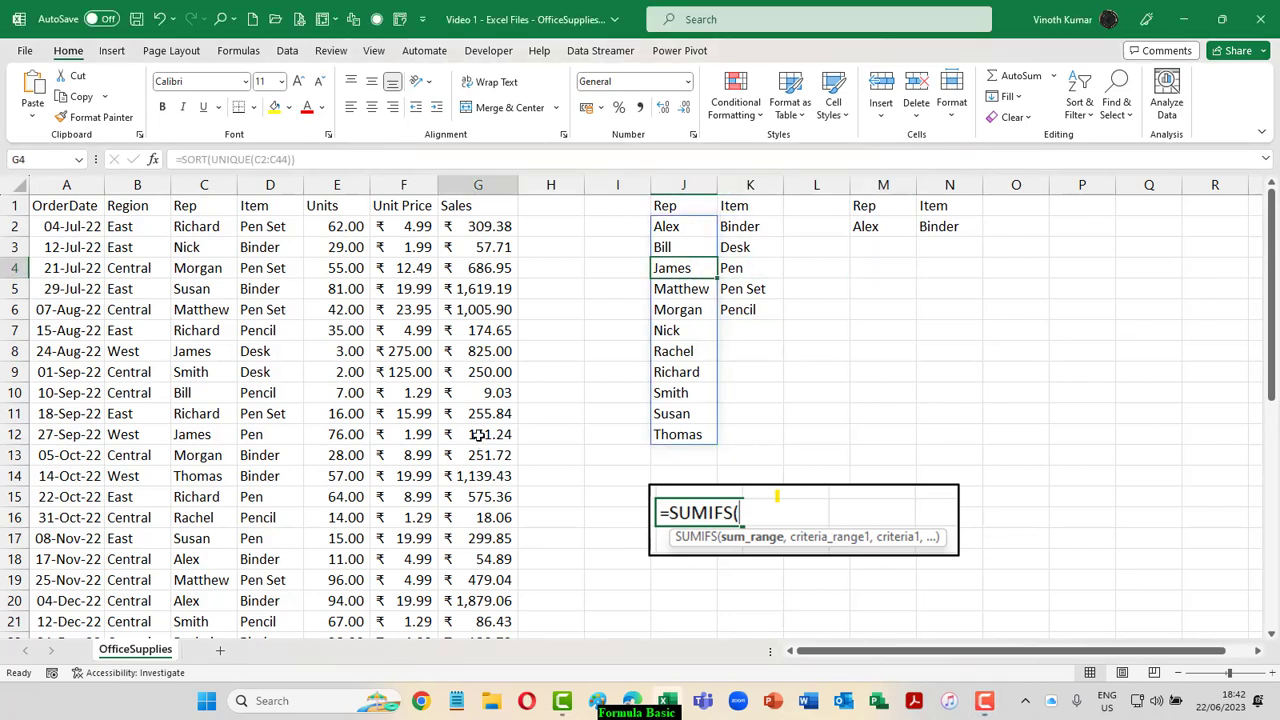
key("ctrl+Up")
key("ctrl+shift+Right")
key("ctrl+shift+Down")
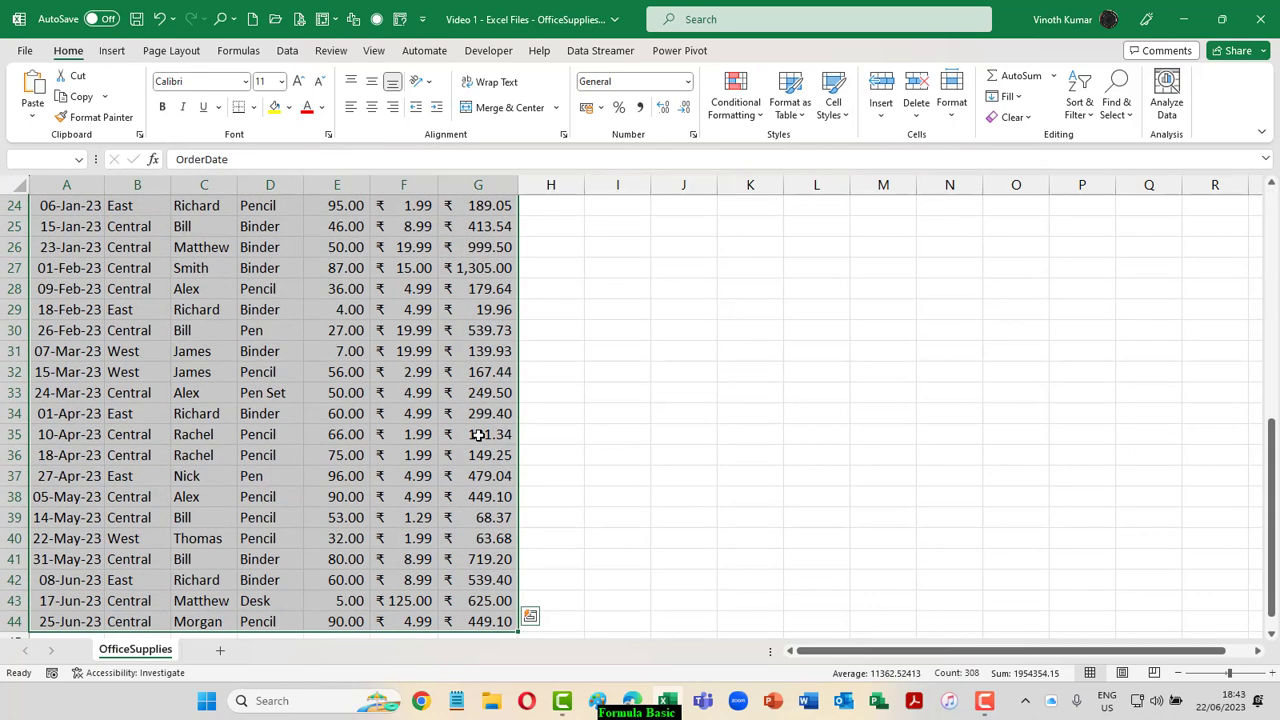
scroll(479, 435, "up", 8)
key("ctrl+shift+F3")
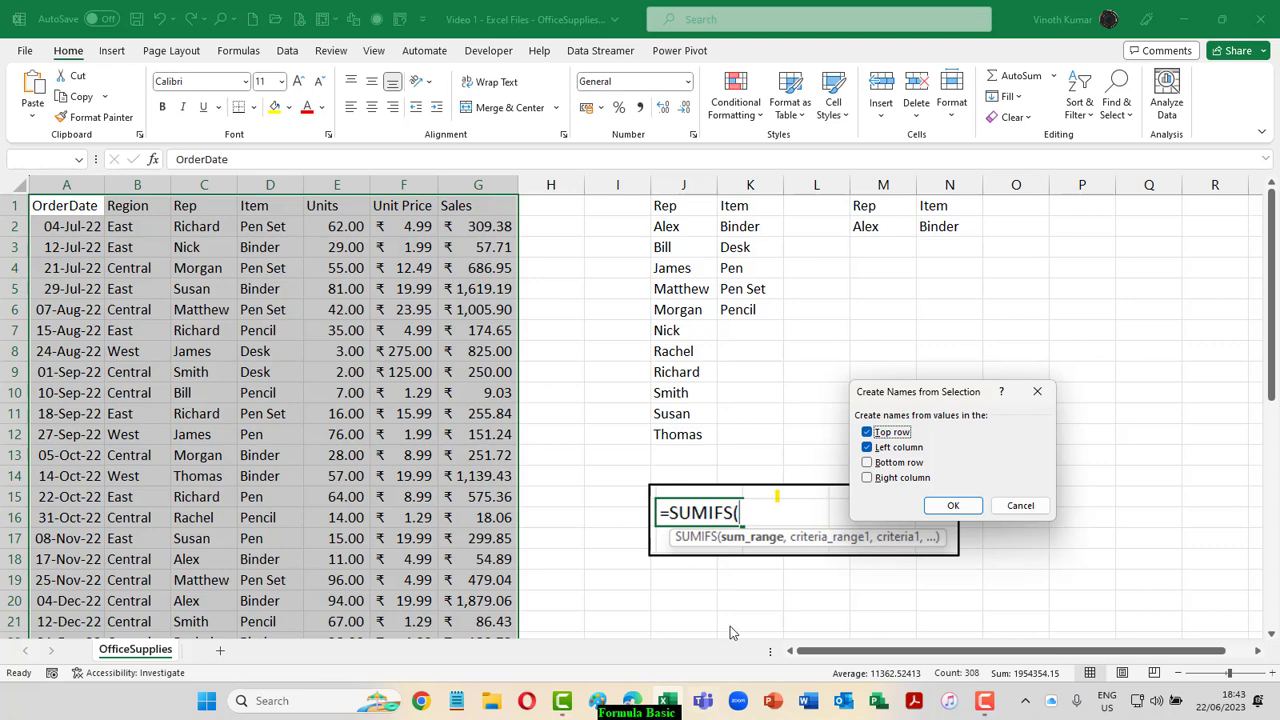
left_click(1021, 507)
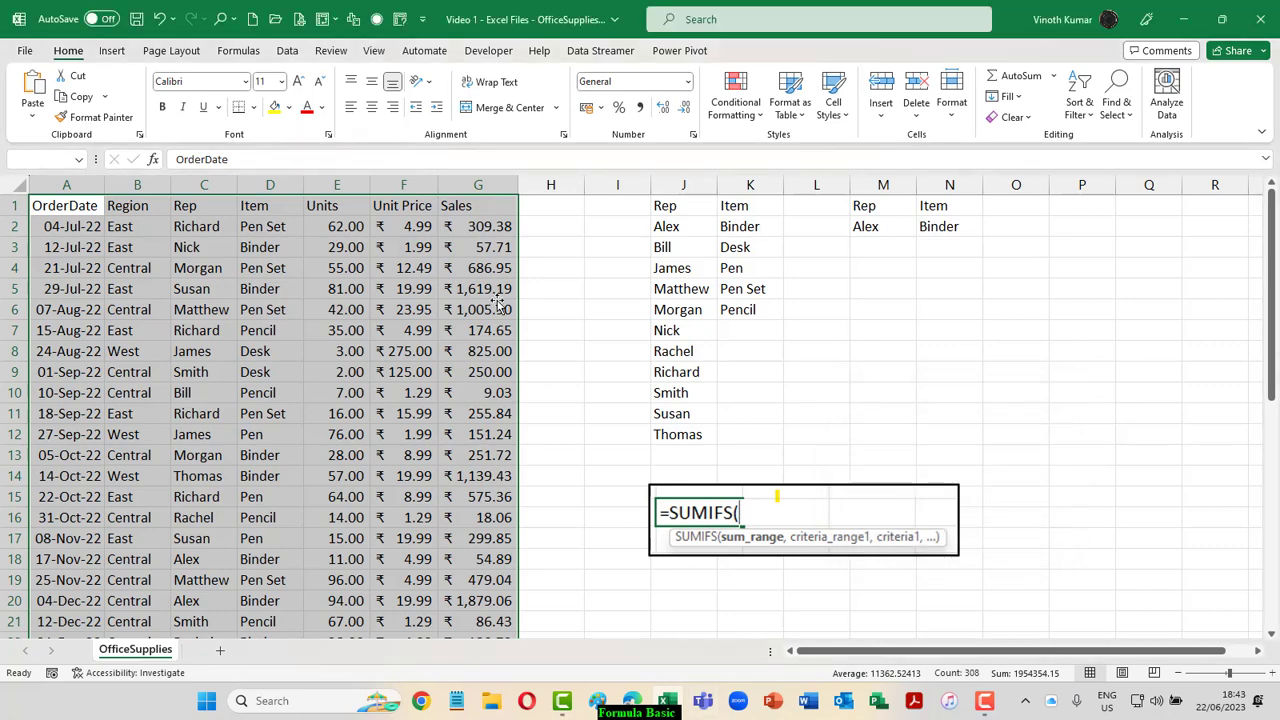
left_click(237, 51)
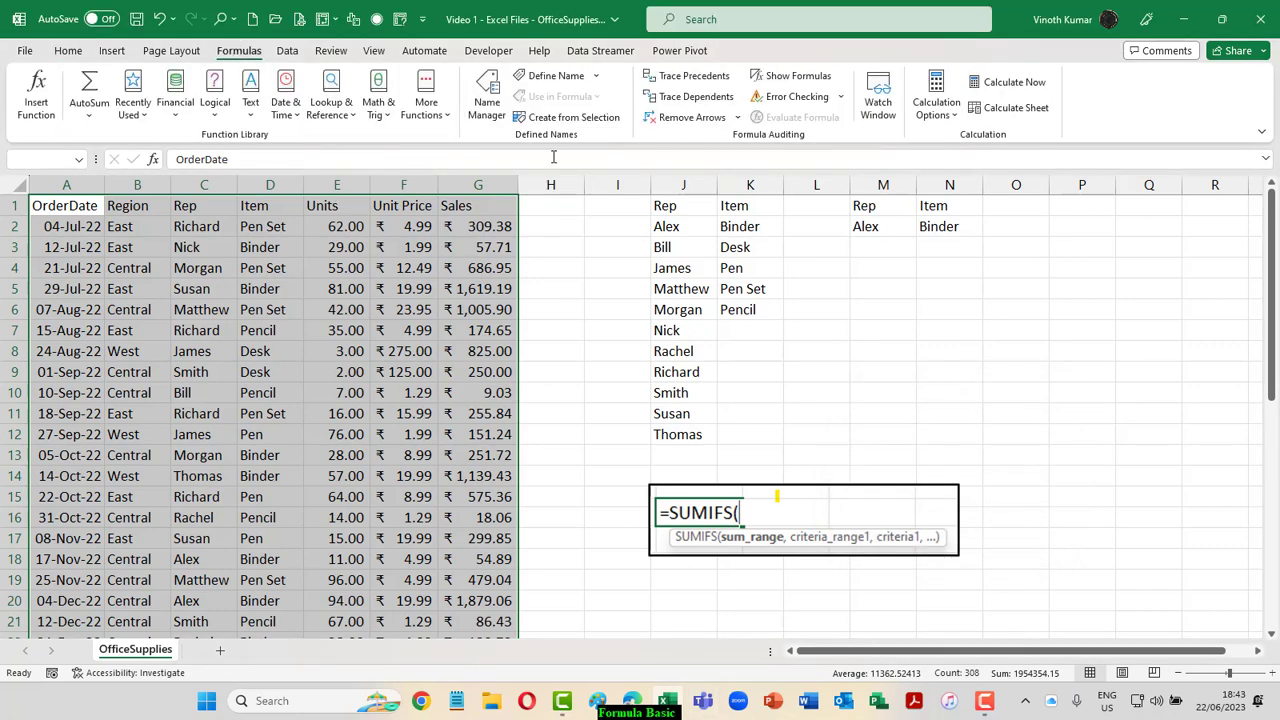
left_click(558, 119)
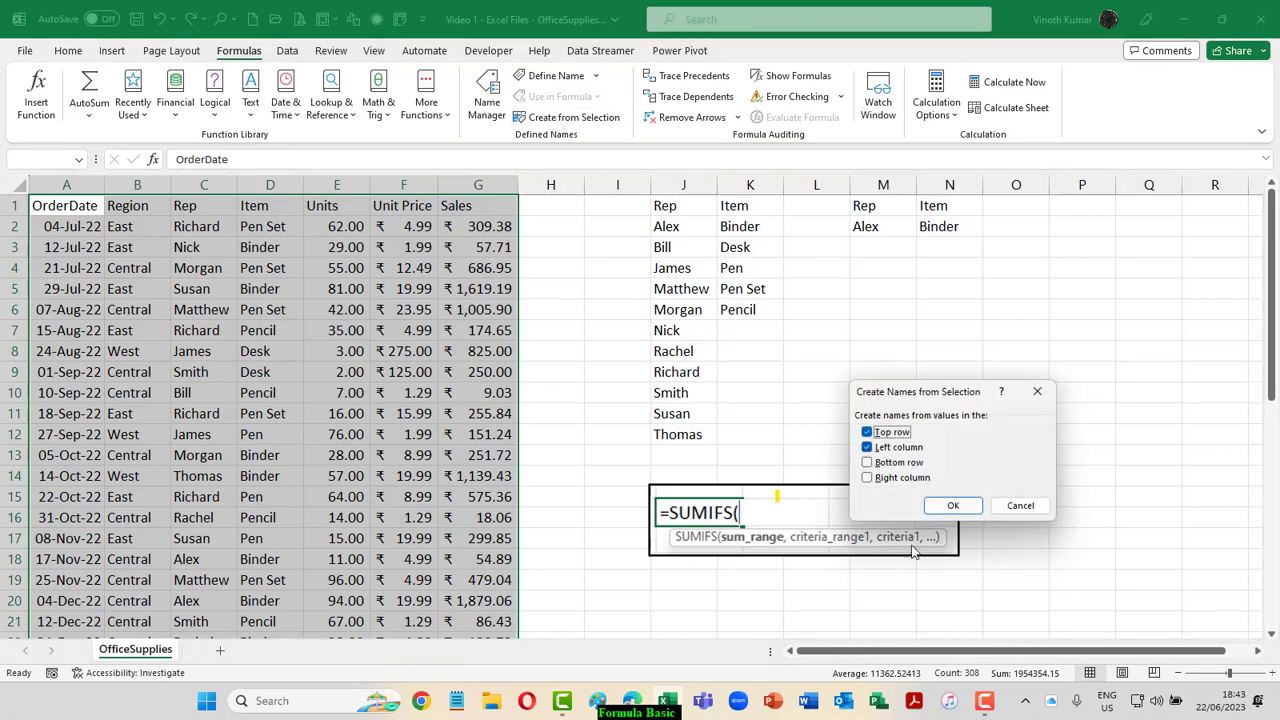
left_click(867, 448)
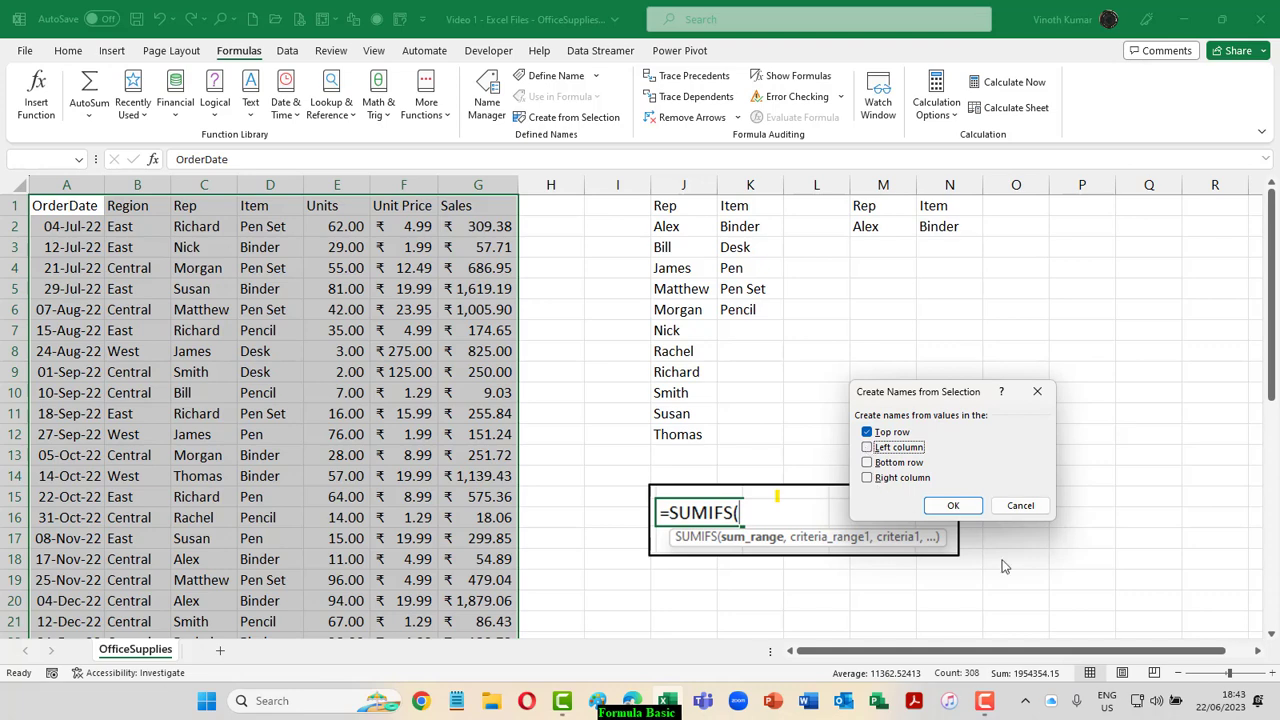
left_click(955, 505)
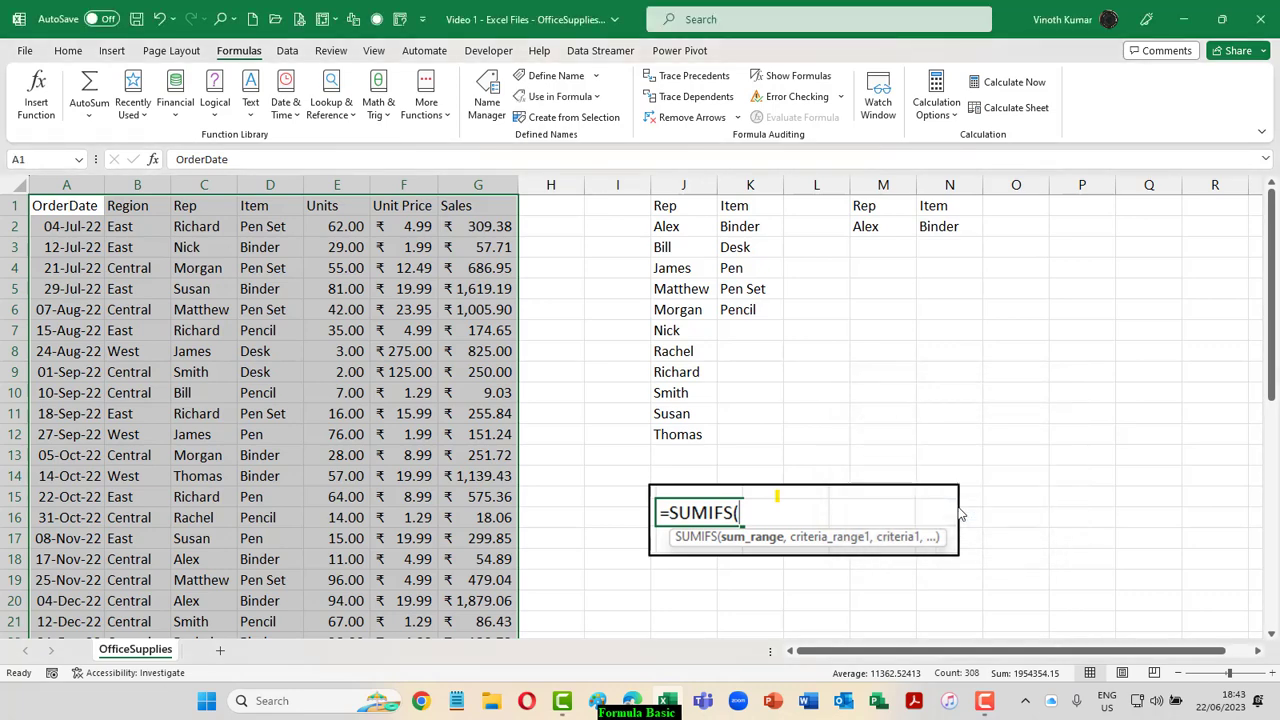
left_click(486, 110)
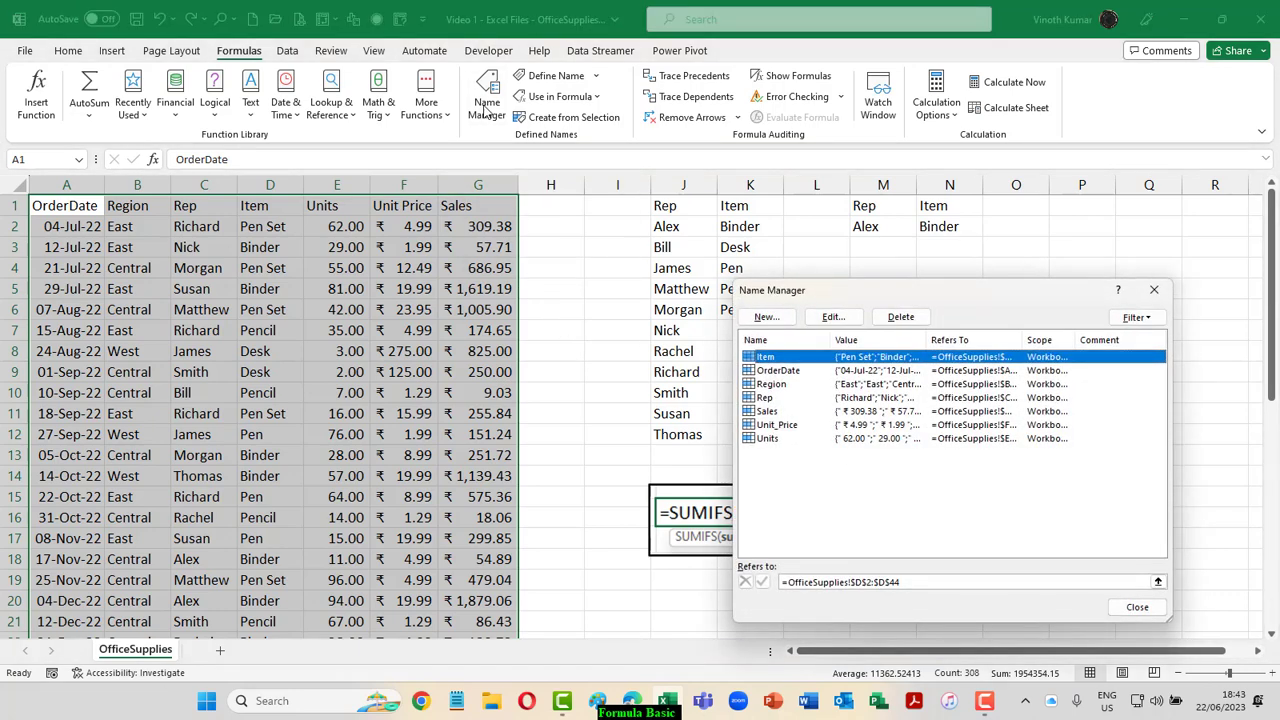
left_click(1137, 607)
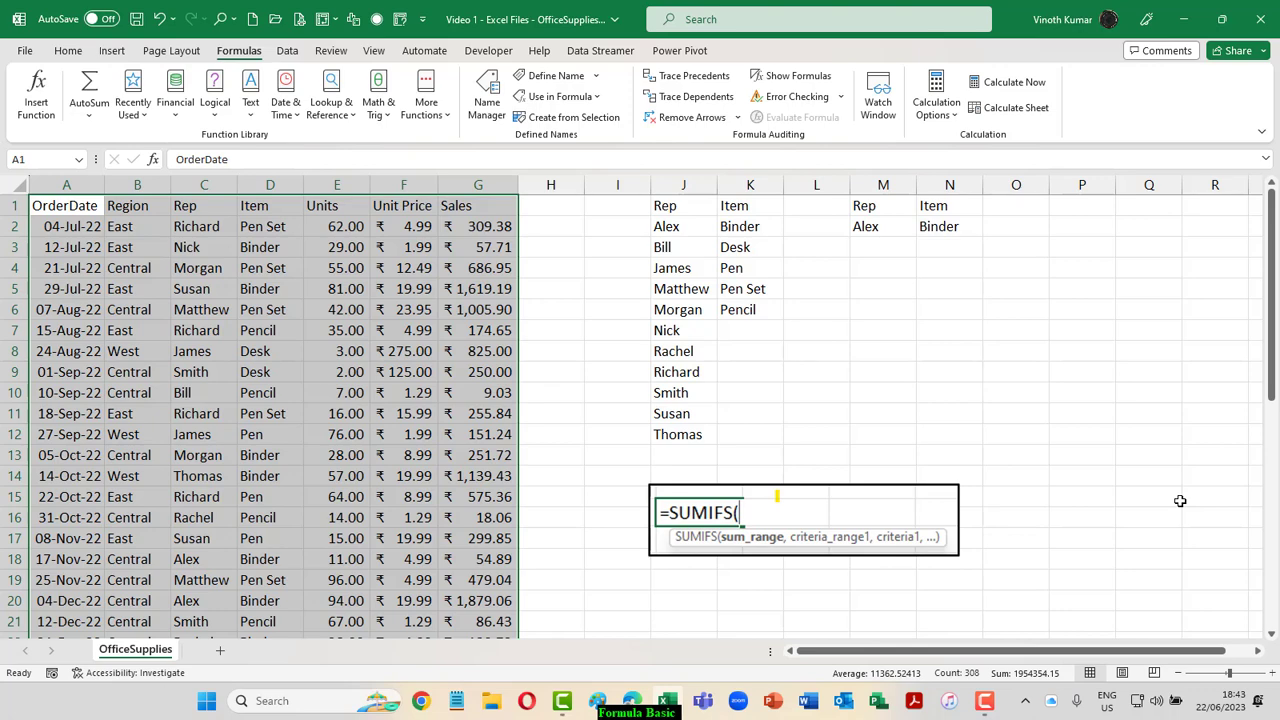
Examine the SUMIFS function arguments for cell M4 through all criteria pairs up to Criteria127, and discard the formula
left_click(892, 274)
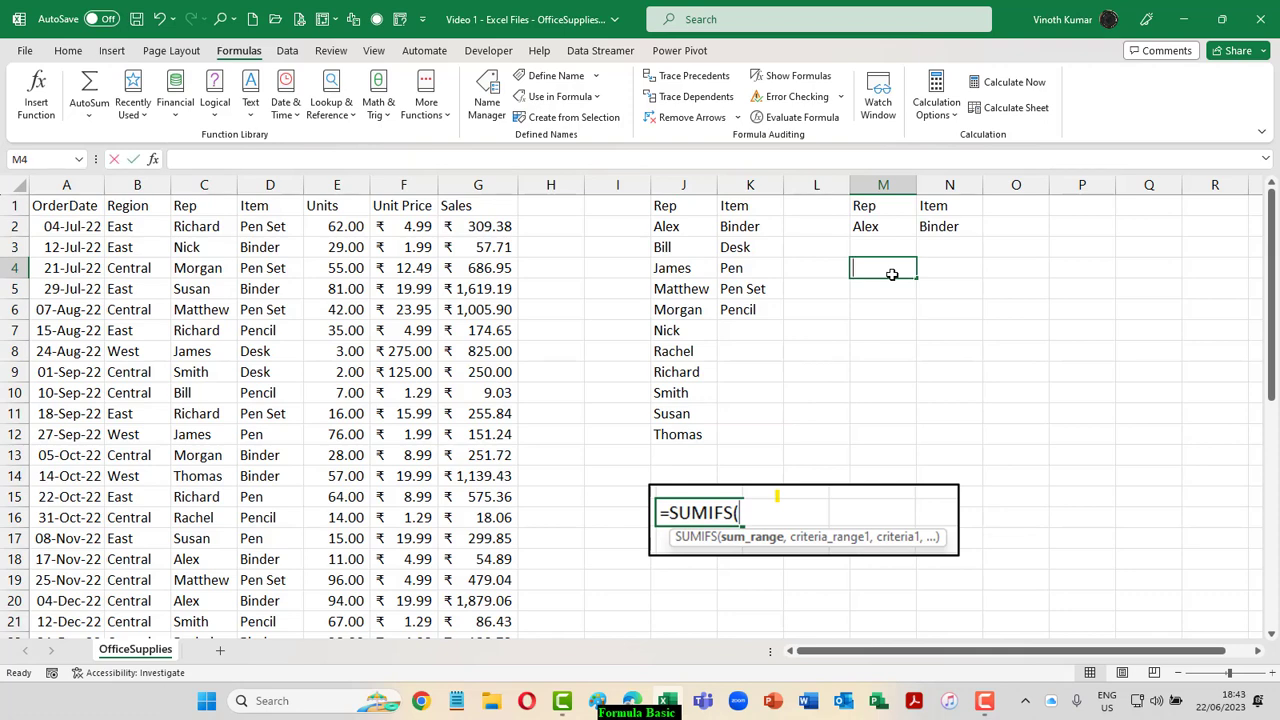
type("=sumifs")
key("Tab")
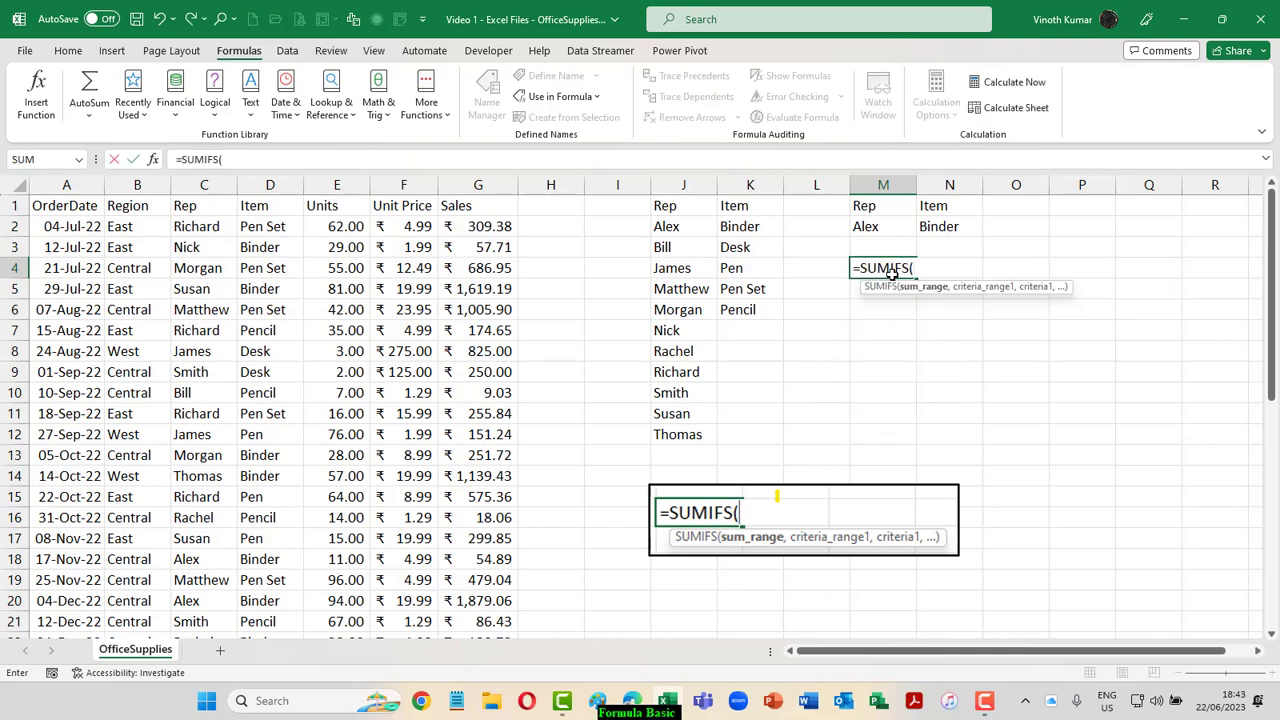
key("ctrl+a")
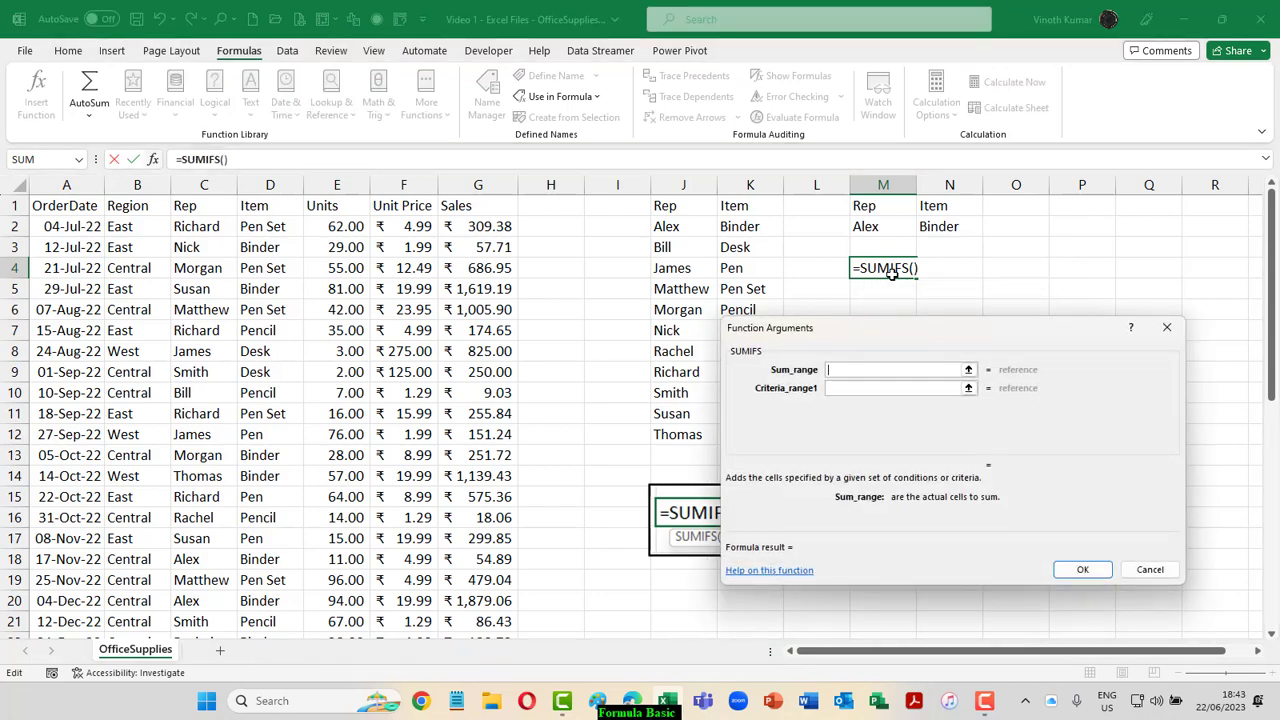
key("Tab")
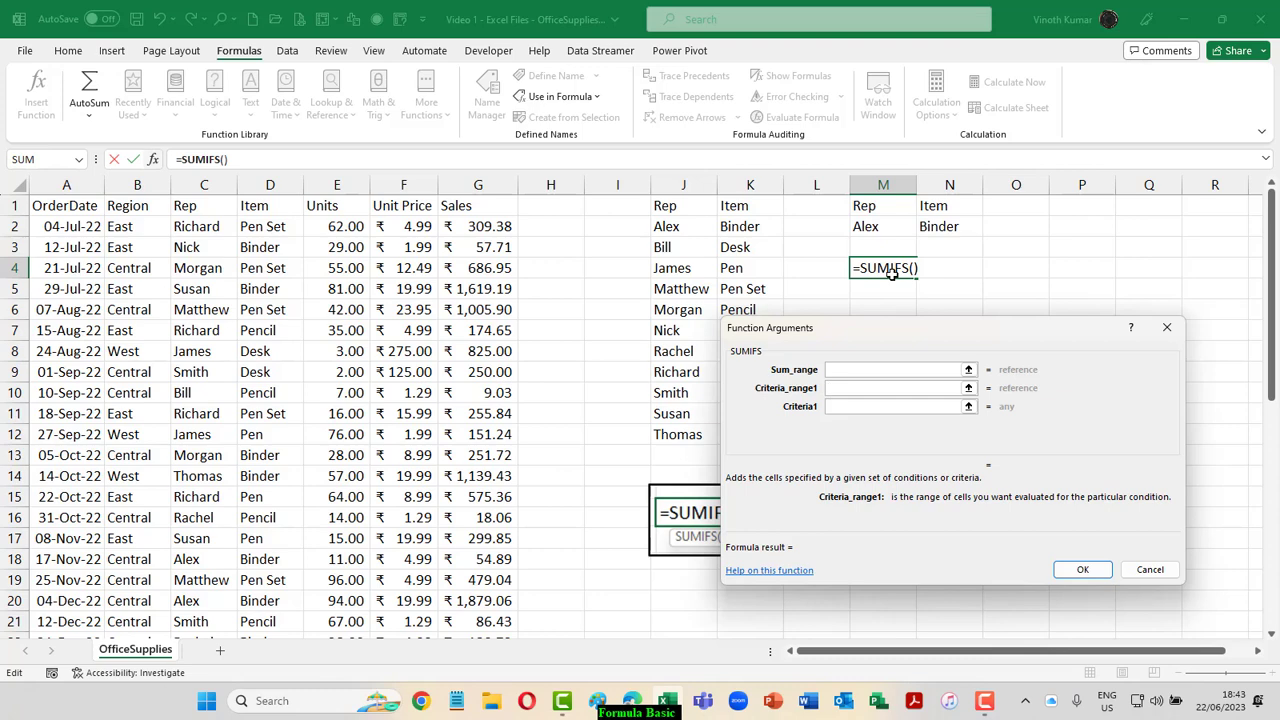
key("Tab")
key("Tab")
key("Tab")
key("Tab")
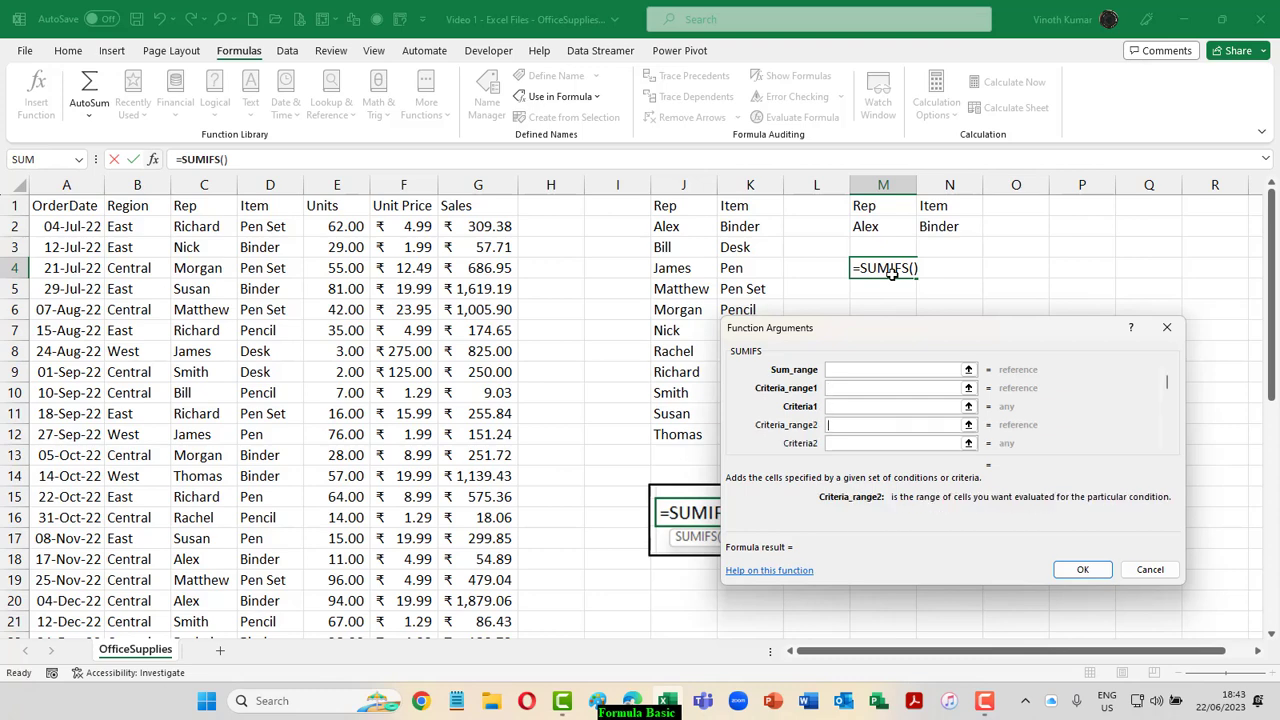
key("Tab")
key("Tab")
key("Tab")
key("Tab")
key("Tab")
key("Tab")
key("Tab")
key("Tab")
key("Tab")
key("Tab")
key("Tab")
key("Tab")
key("Tab")
key("Tab")
key("Tab")
key("Tab")
key("Tab")
key("Tab")
key("Tab")
key("Tab")
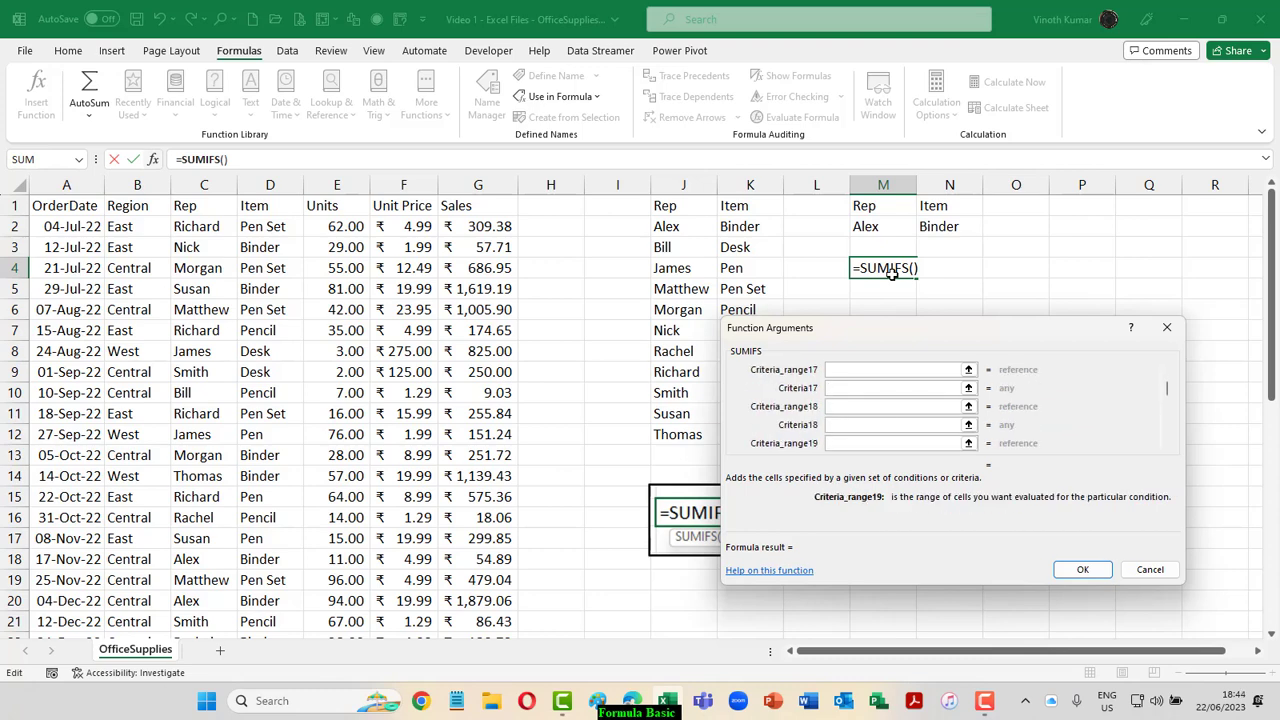
key("Tab")
key("Tab")
key("Tab")
key("Tab")
key("Tab")
key("Tab")
key("Tab")
key("Tab")
key("Tab")
key("Tab")
key("Tab")
key("Tab")
key("Tab")
key("Tab")
key("Tab")
key("Tab")
key("Tab")
key("Tab")
key("Tab")
key("Tab")
key("Tab")
key("Tab")
key("Tab")
key("Tab")
key("Tab")
key("Tab")
key("Tab")
key("Tab")
key("Tab")
key("Tab")
key("Tab")
key("Tab")
key("Tab")
key("Tab")
key("Tab")
key("Tab")
key("Tab")
key("Tab")
key("Tab")
key("Tab")
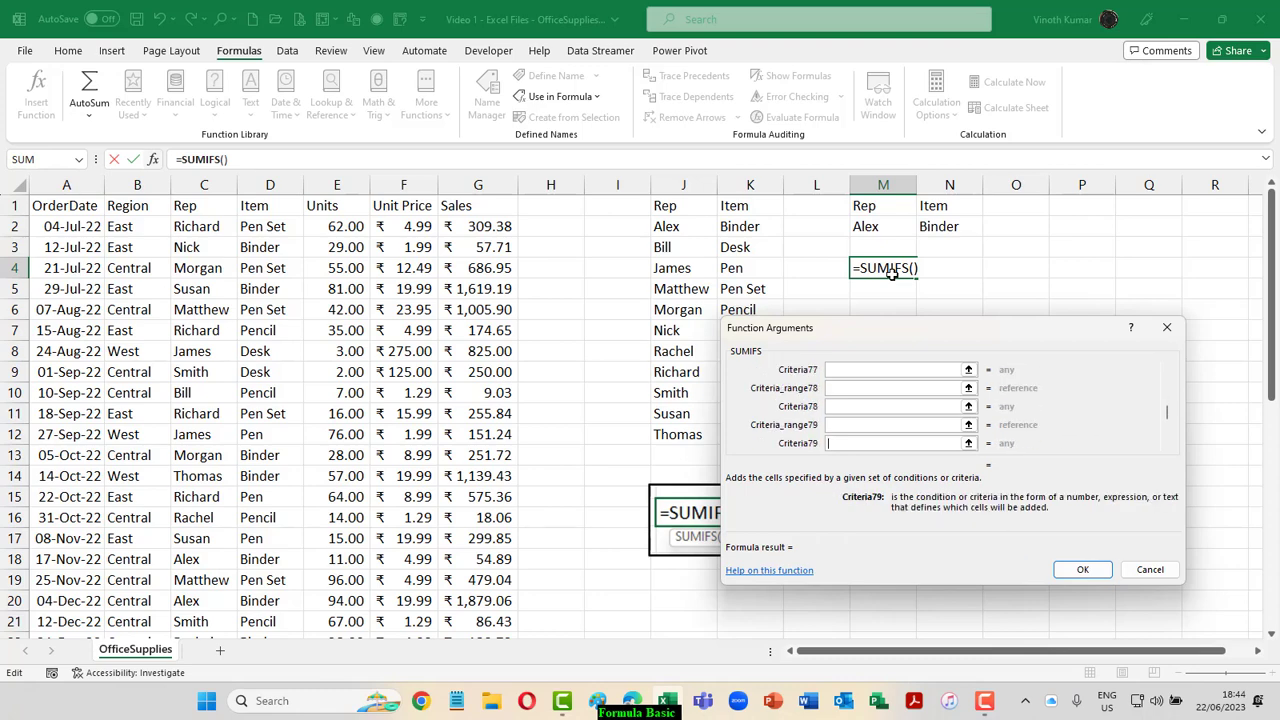
key("Tab")
key("Tab")
key("Tab")
key("Tab")
key("Tab")
key("Tab")
key("Tab")
key("Tab")
key("Tab")
key("Tab")
key("Tab")
key("Tab")
key("Tab")
key("Tab")
key("Tab")
key("Tab")
key("Tab")
key("Tab")
key("Tab")
key("Tab")
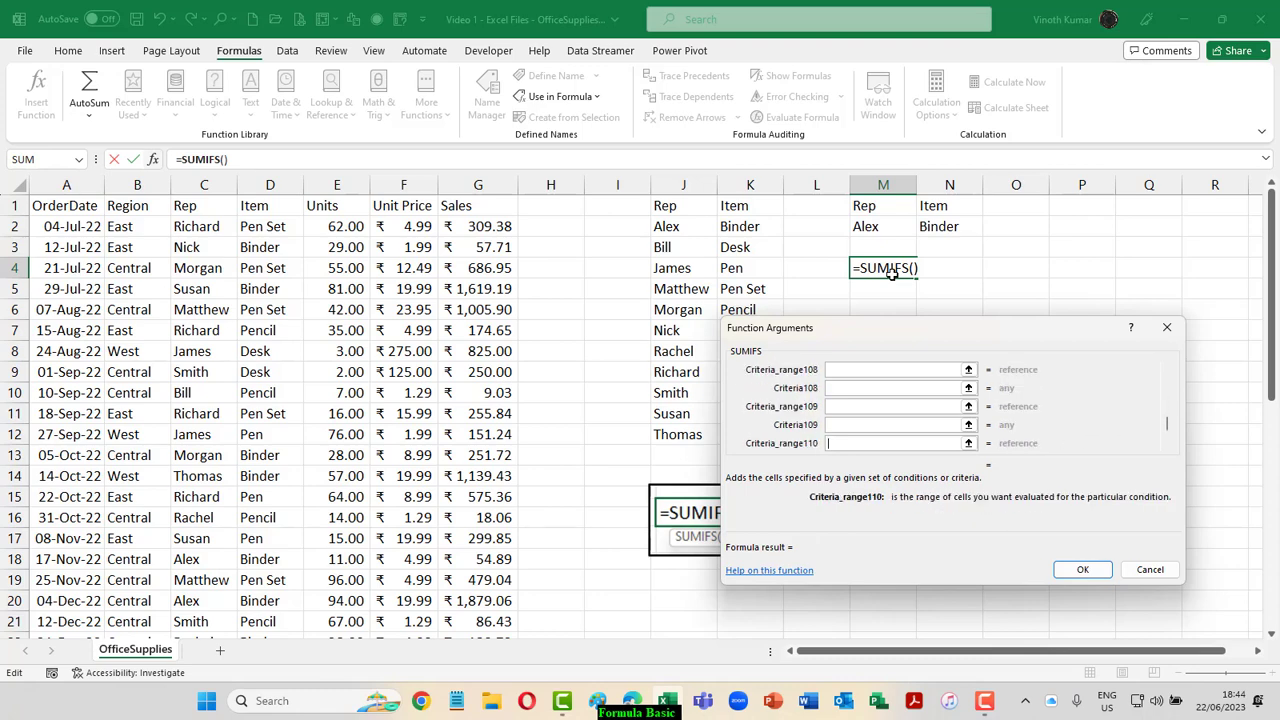
key("Tab")
key("Tab")
key("Tab")
key("Tab")
key("Tab")
key("Tab")
key("Tab")
key("Tab")
key("Tab")
key("Tab")
key("Tab")
key("Tab")
key("Tab")
key("Tab")
key("Tab")
key("Tab")
key("Tab")
key("Tab")
key("Tab")
key("Tab")
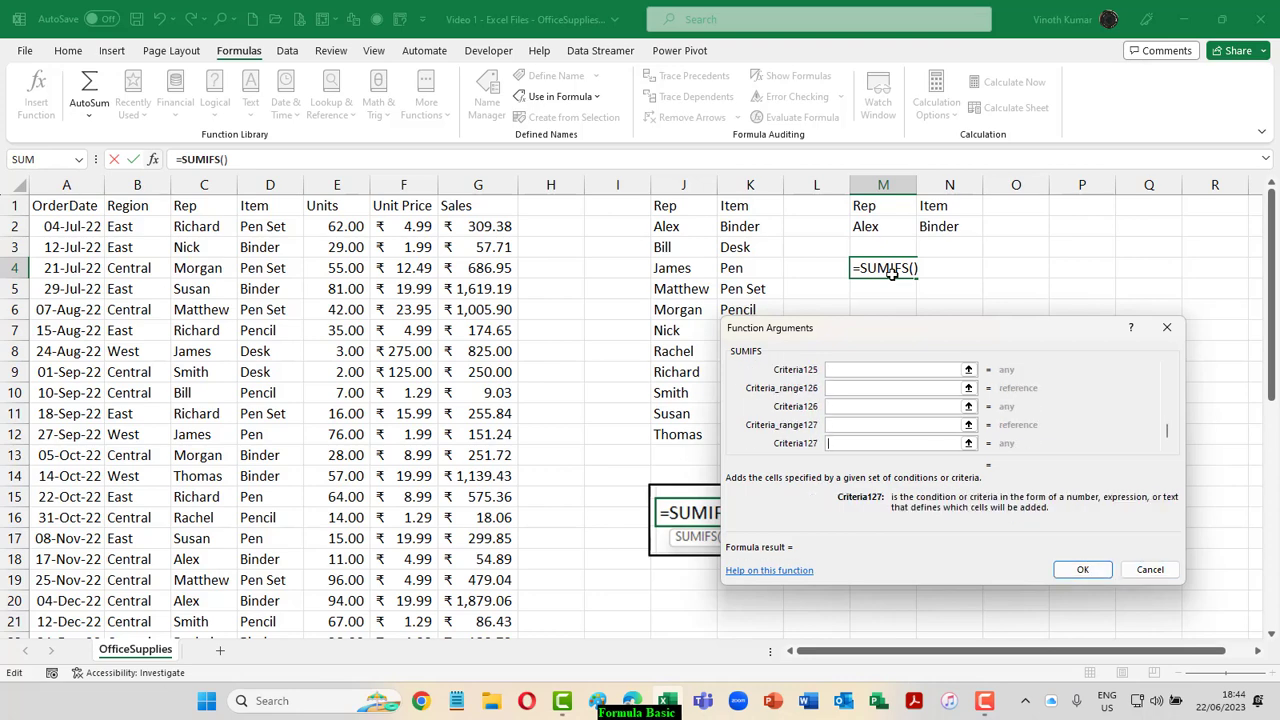
key("Tab")
key("Escape")
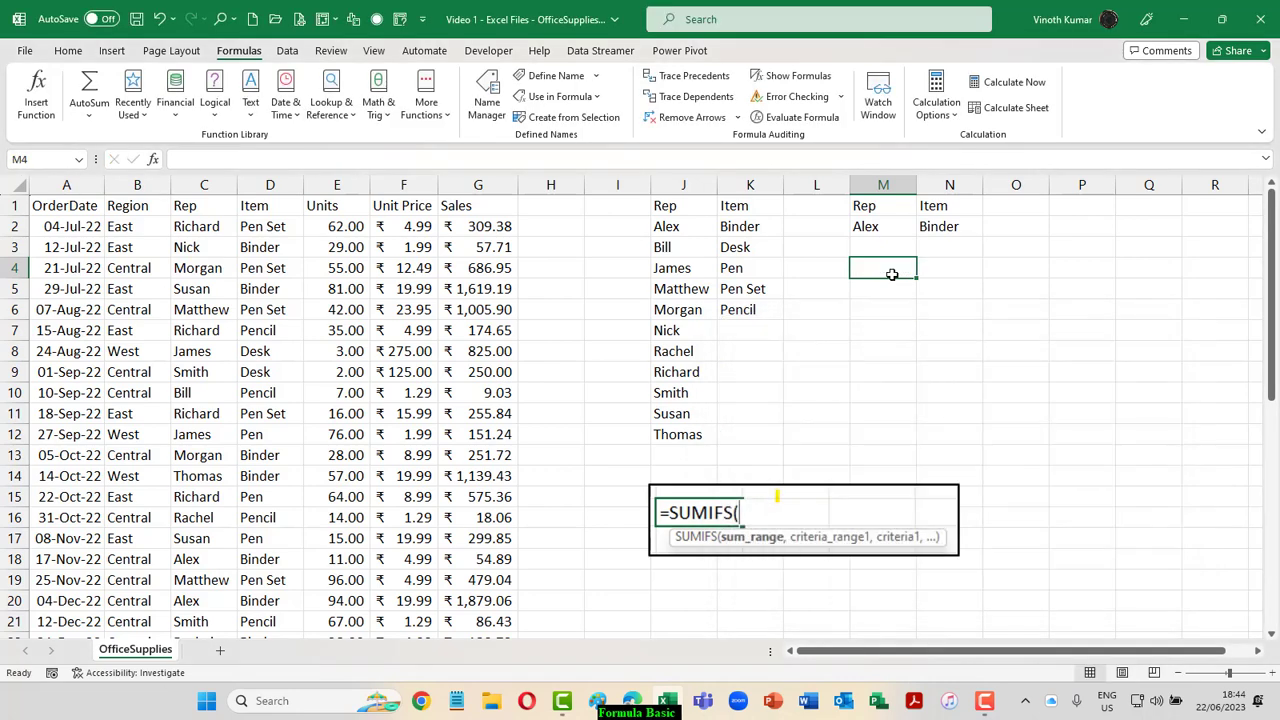
Start a SUMIFS formula in cell M4 with the named range Sales as the sum range
type("sumifs(")
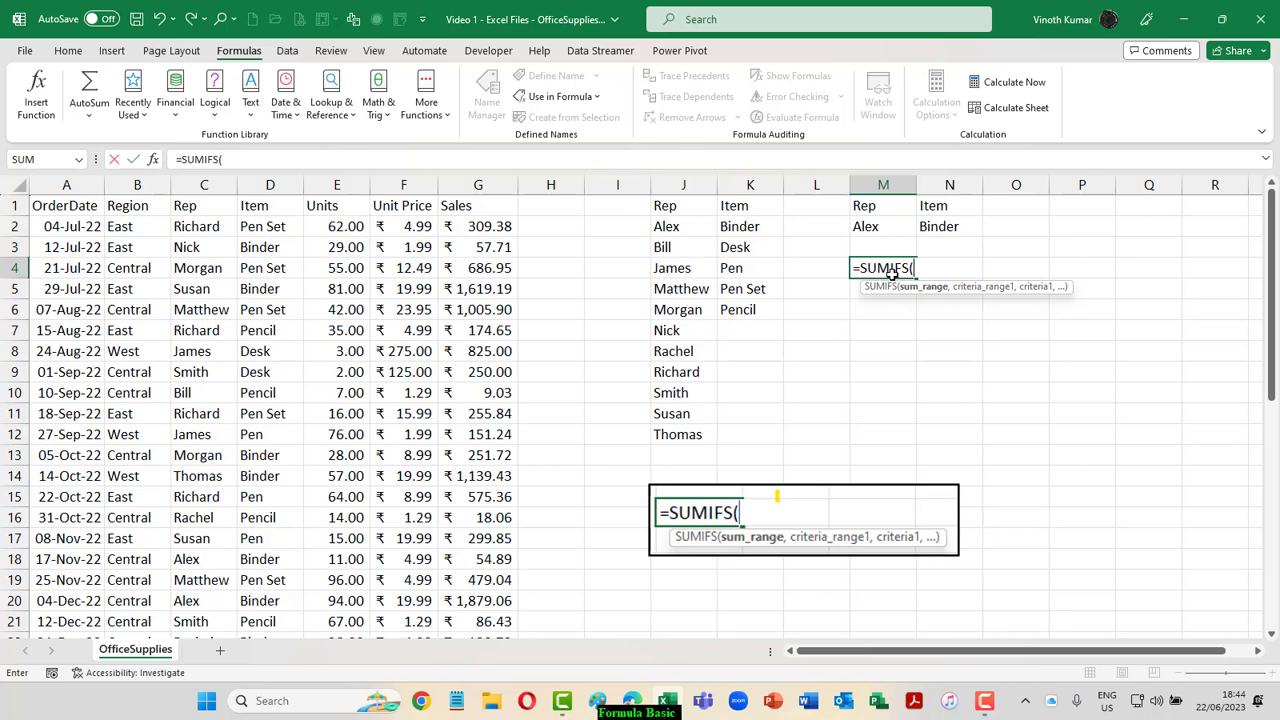
key("F3")
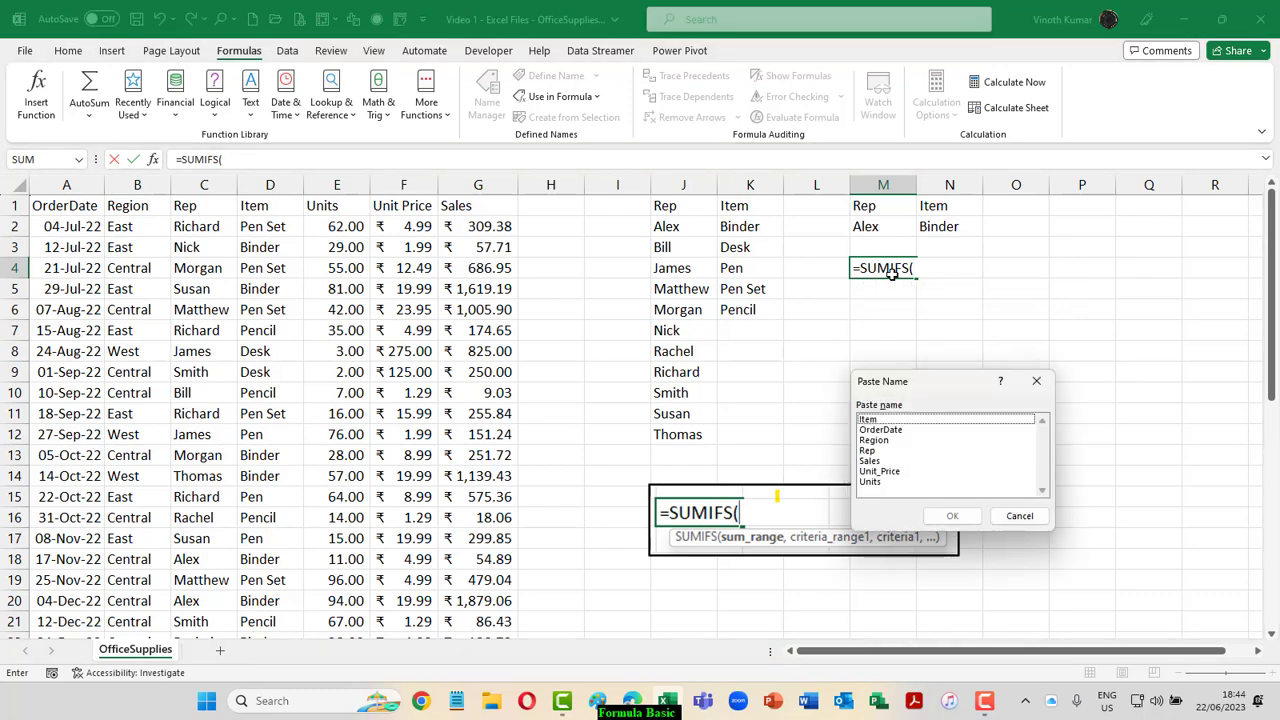
key("s")
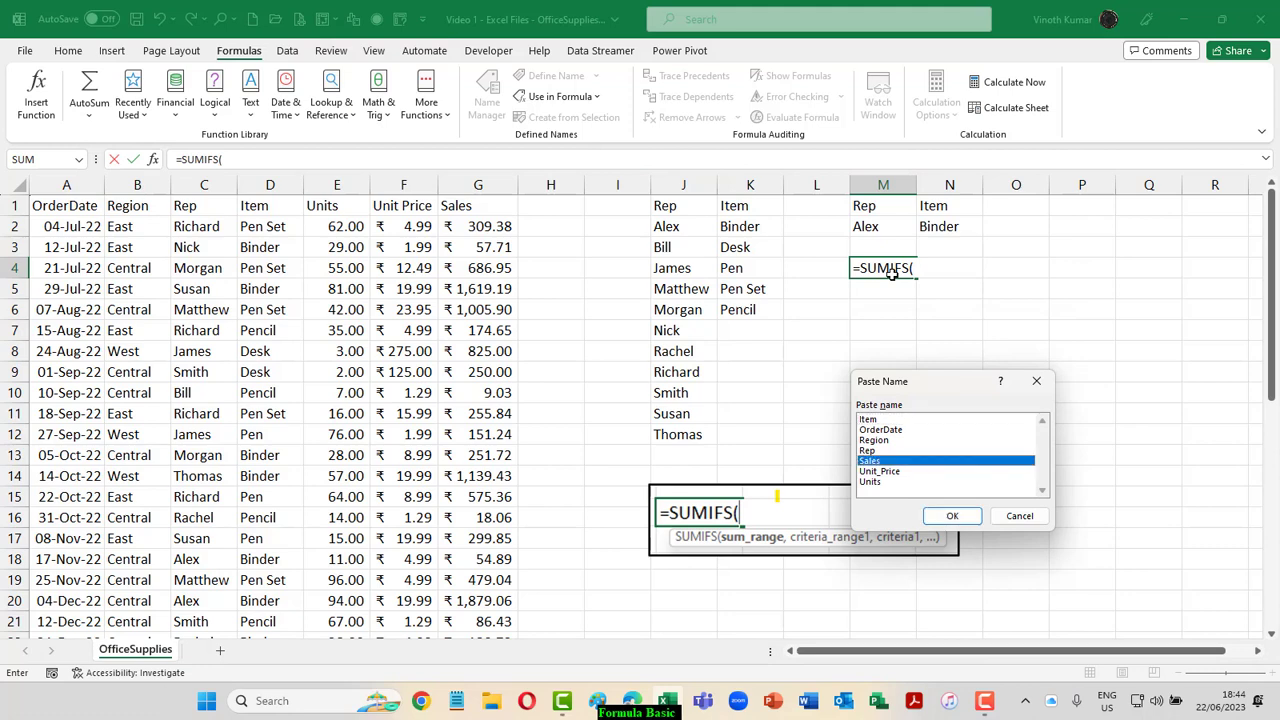
key("Return")
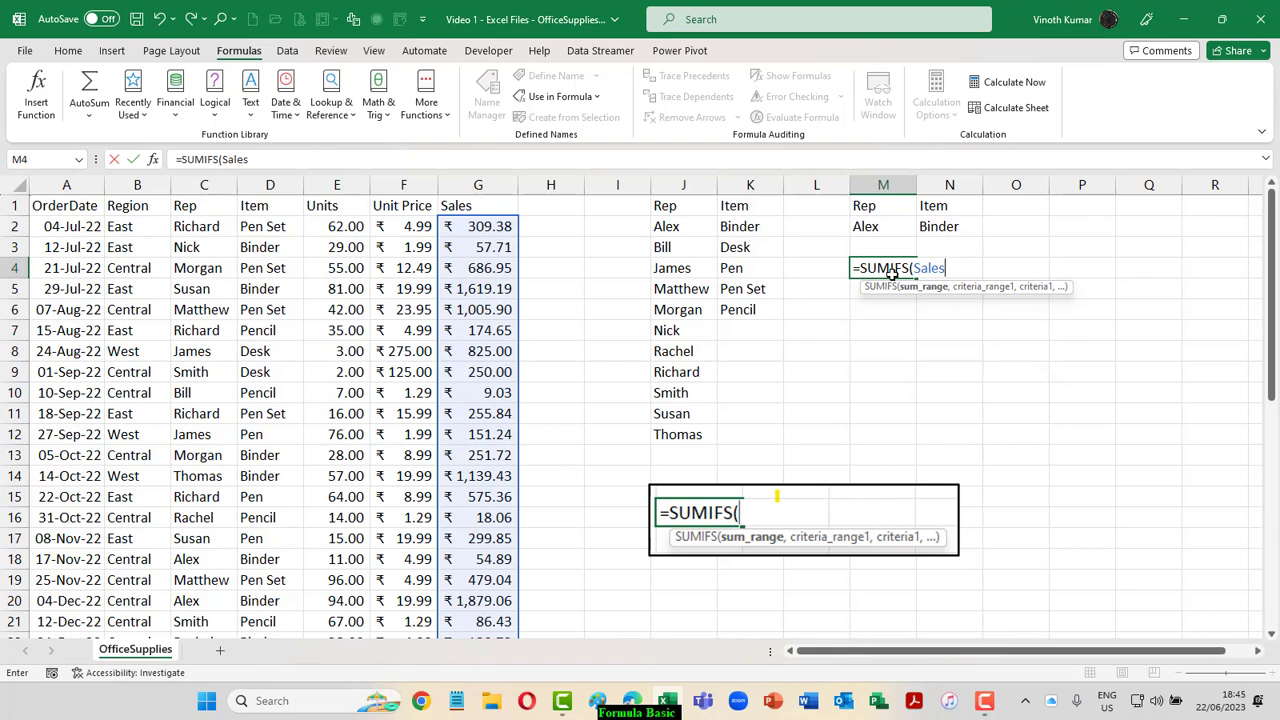
type(",")
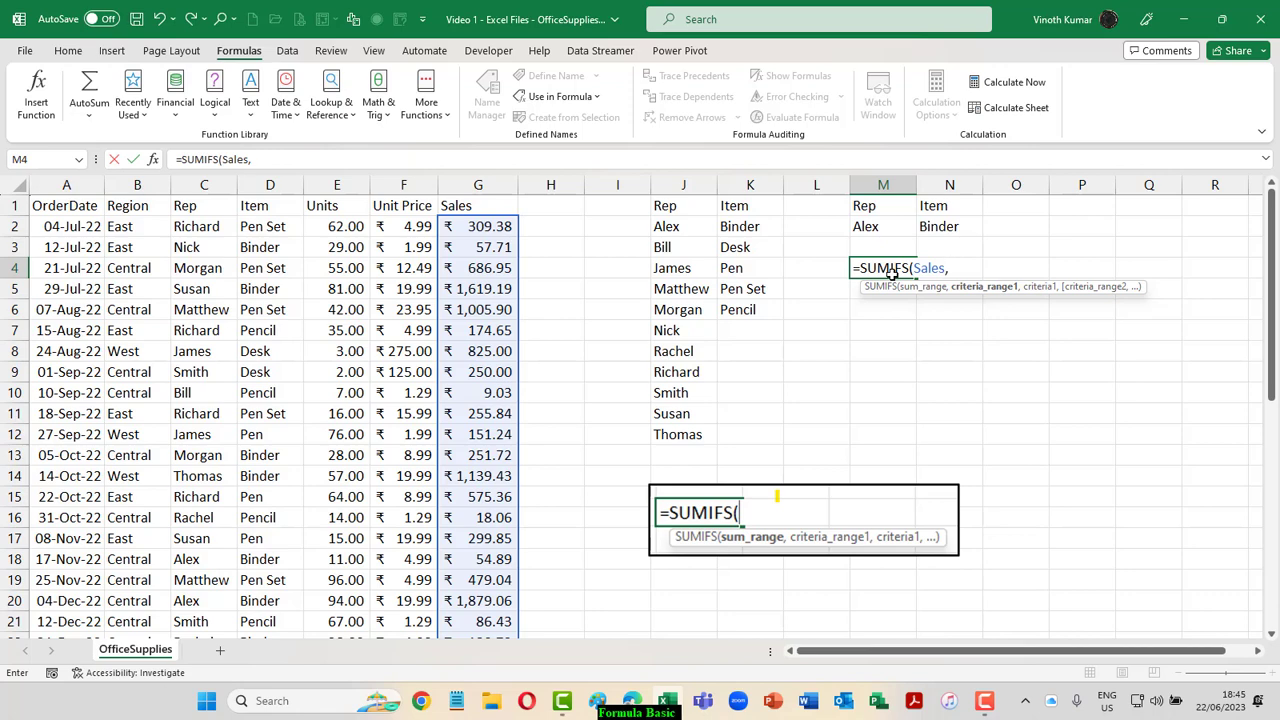
Add the named range Rep as the first criteria range and cell M2 as its criterion
key("F3")
key("Down")
key("Down")
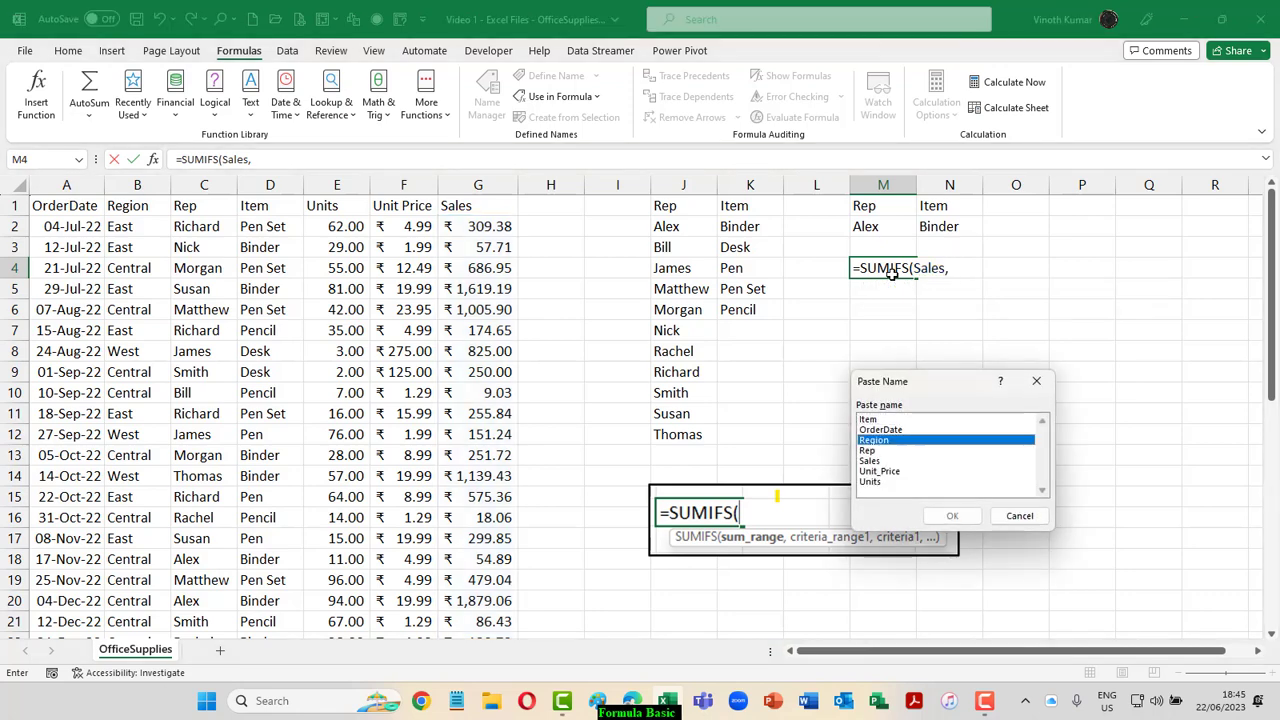
key("Down")
key("Return")
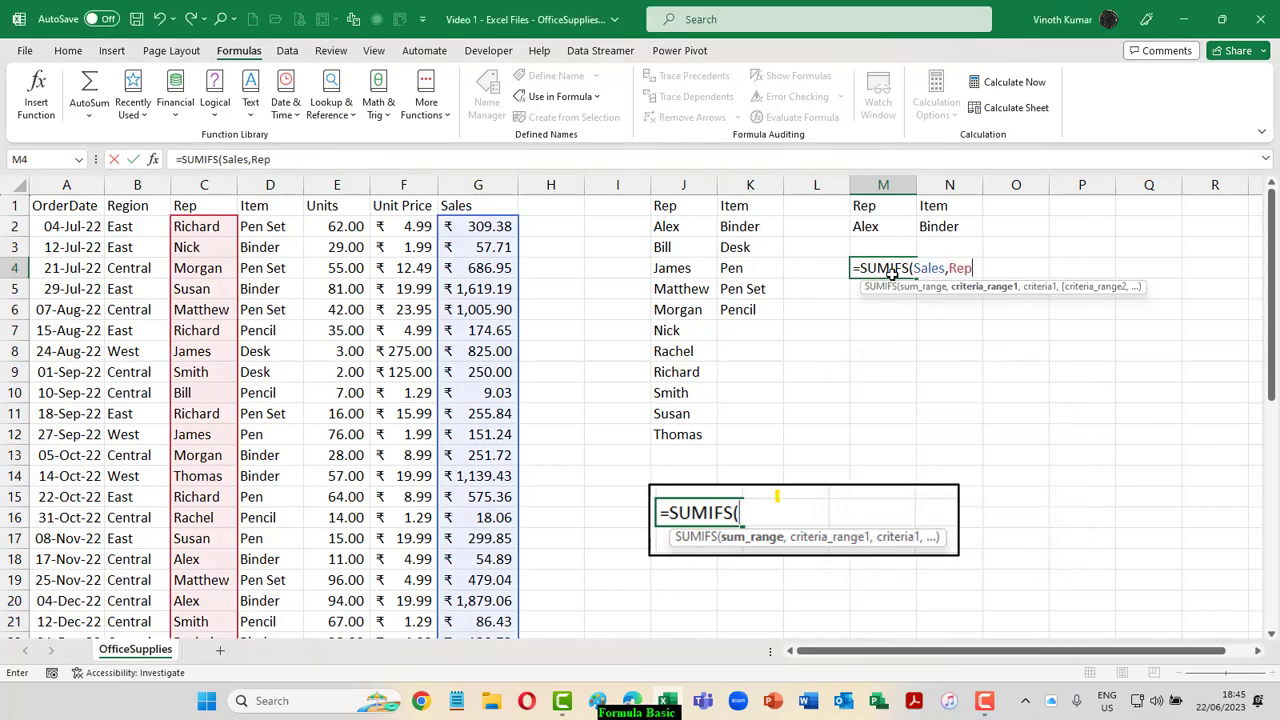
type(",")
key("Up")
key("Up")
key("Up")
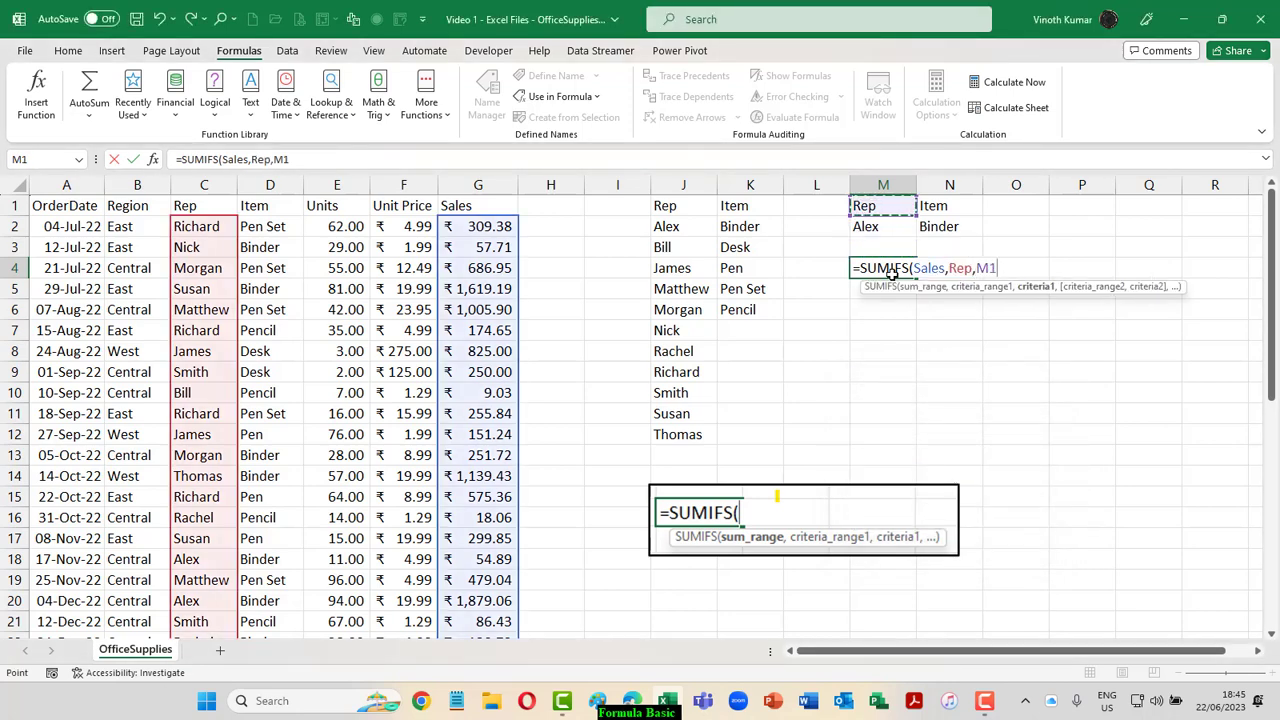
key("Down")
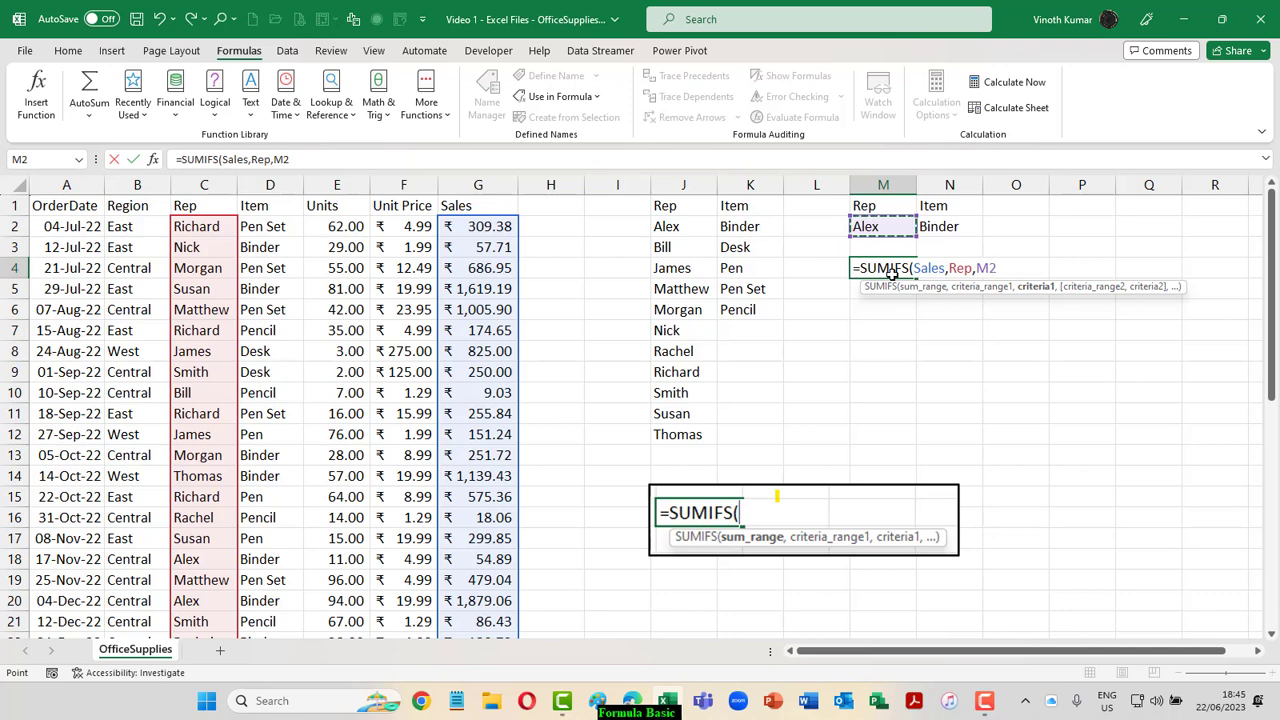
Add the named range Item as the second criteria range with cell N2 as its criterion, and enter the formula in M4
type(",")
key("F3")
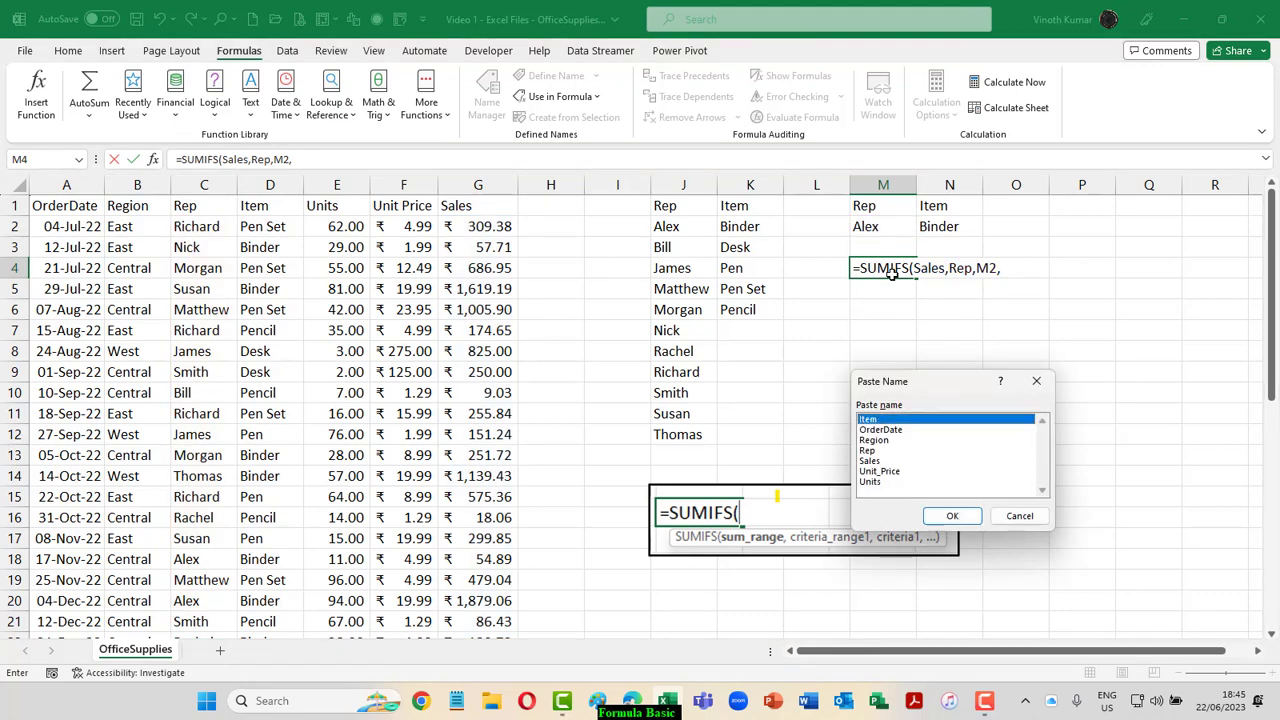
key("Return")
type(",")
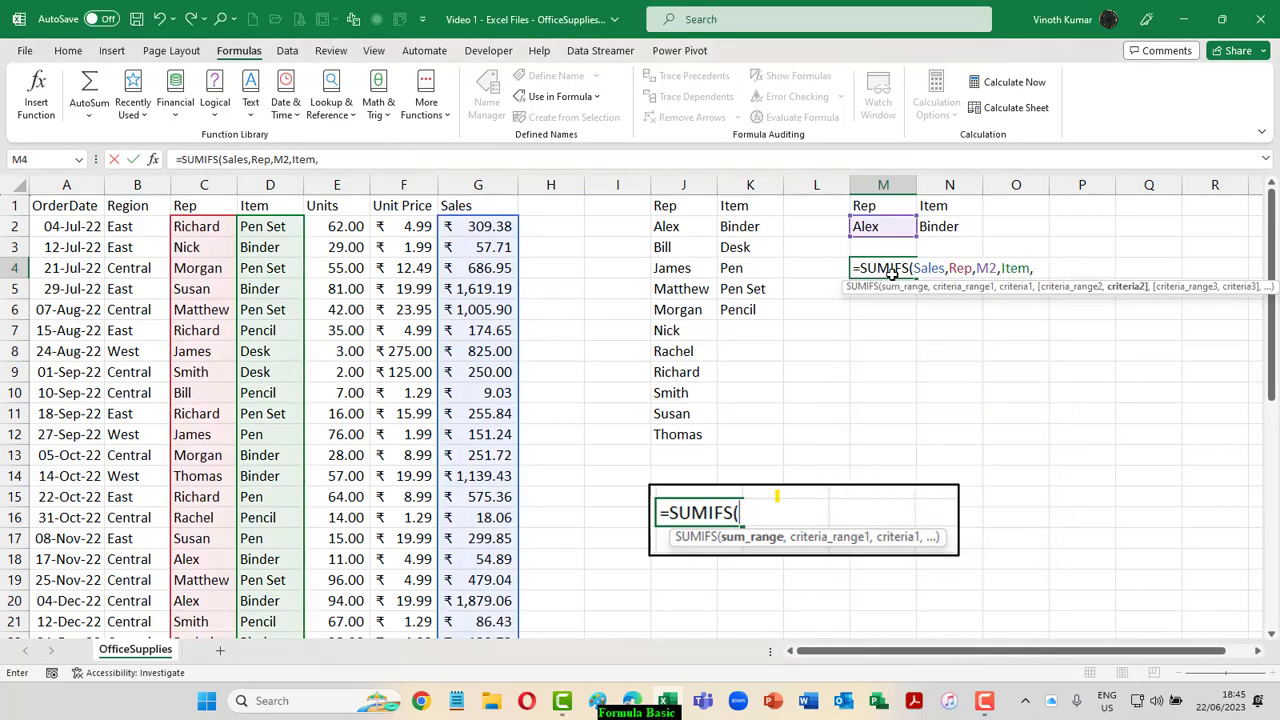
key("Up")
key("Up")
key("Right")
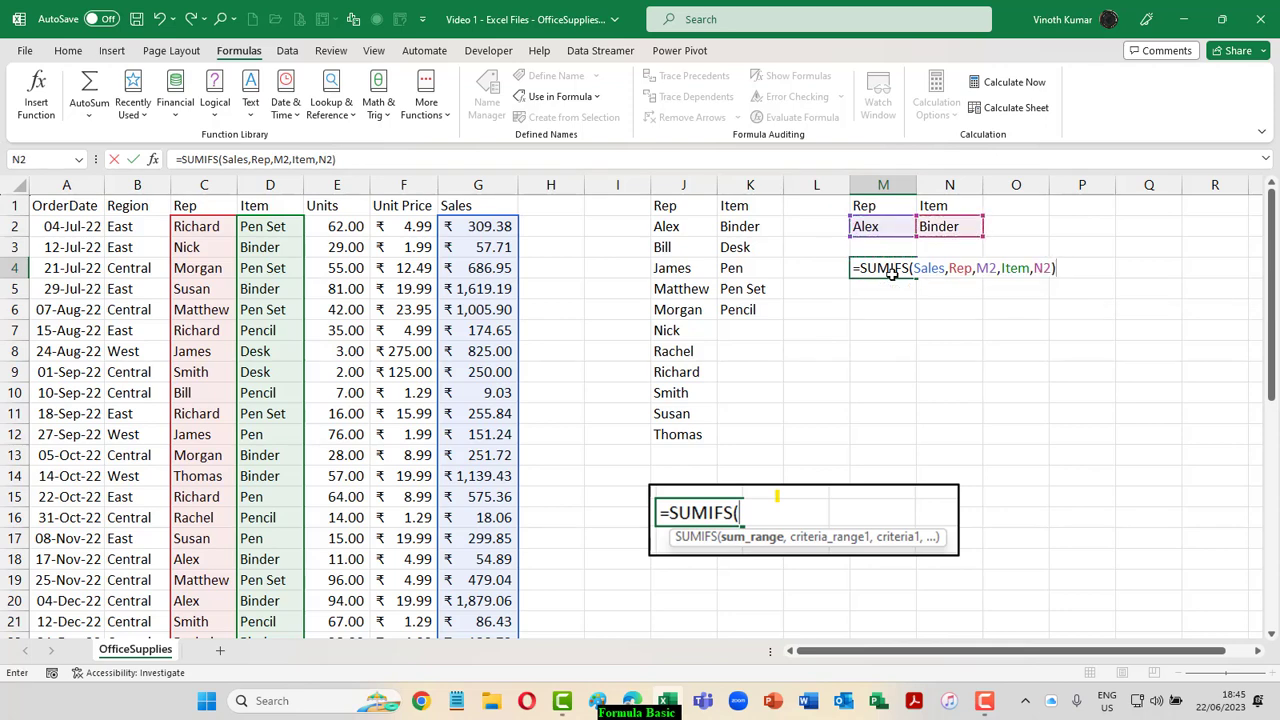
key("ctrl+Return")
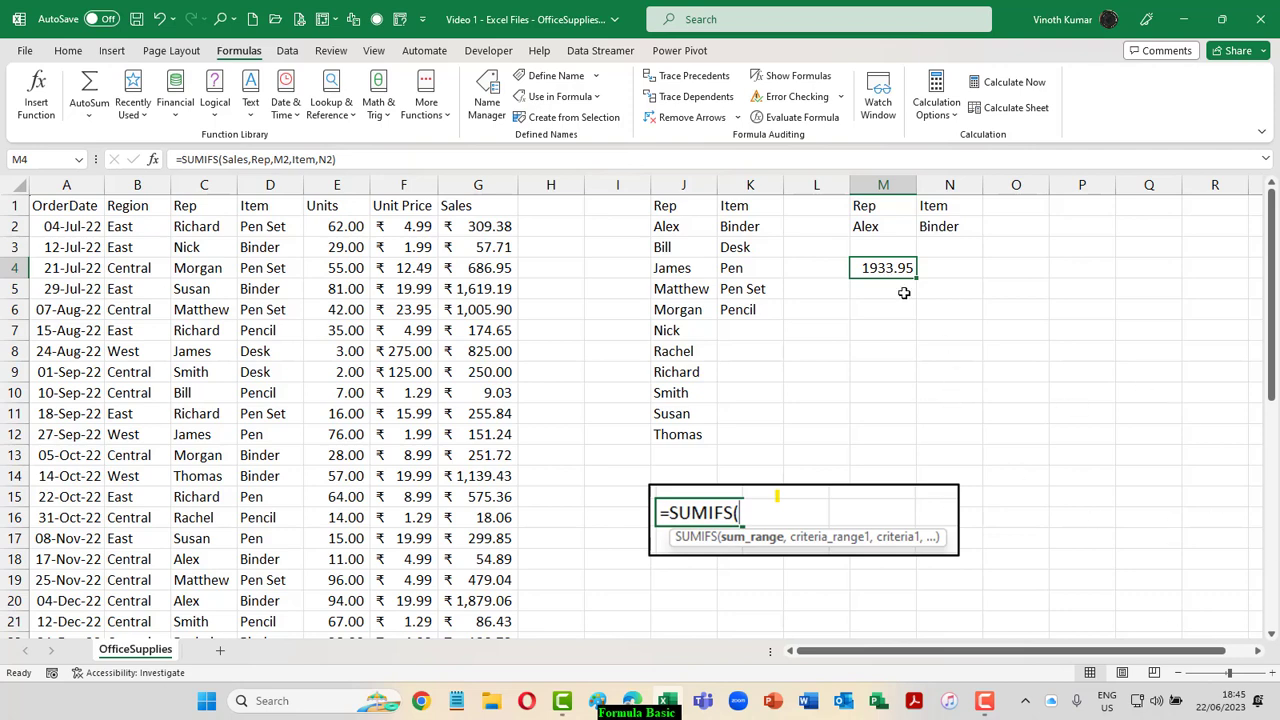
left_click(60, 54)
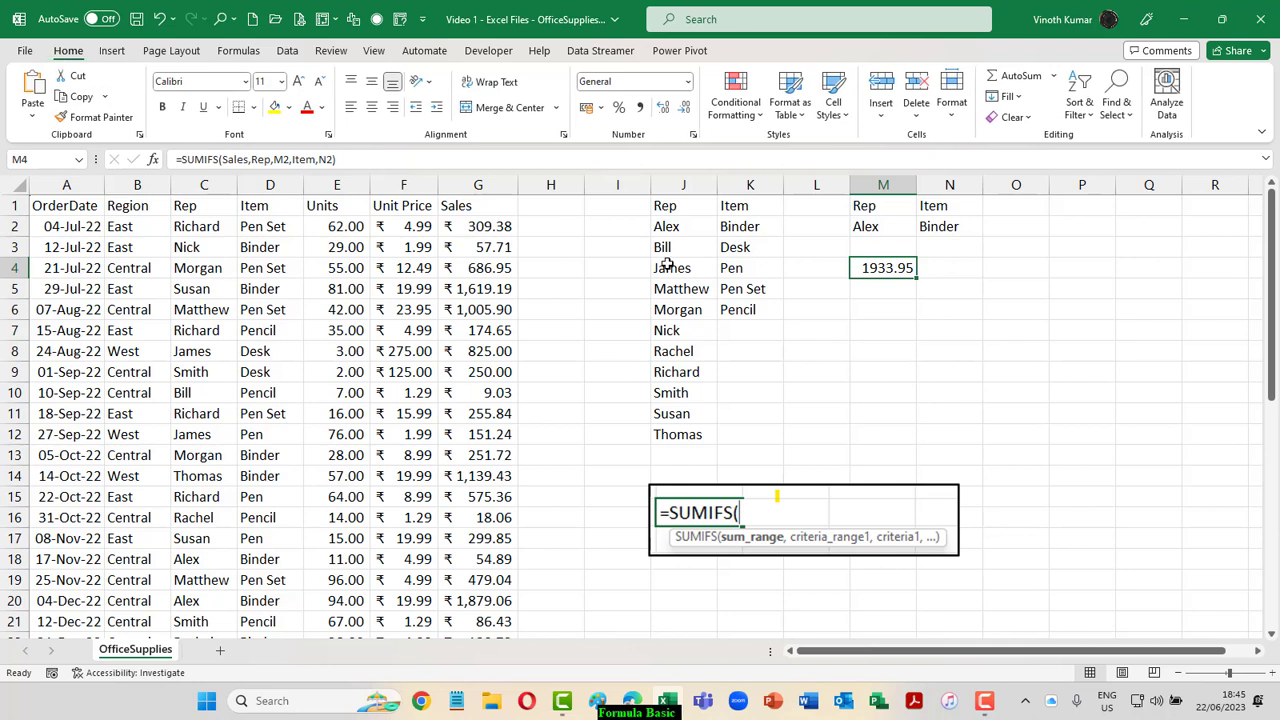
Apply the Accounting number format with the rupee symbol to the total in M4
left_click(587, 108)
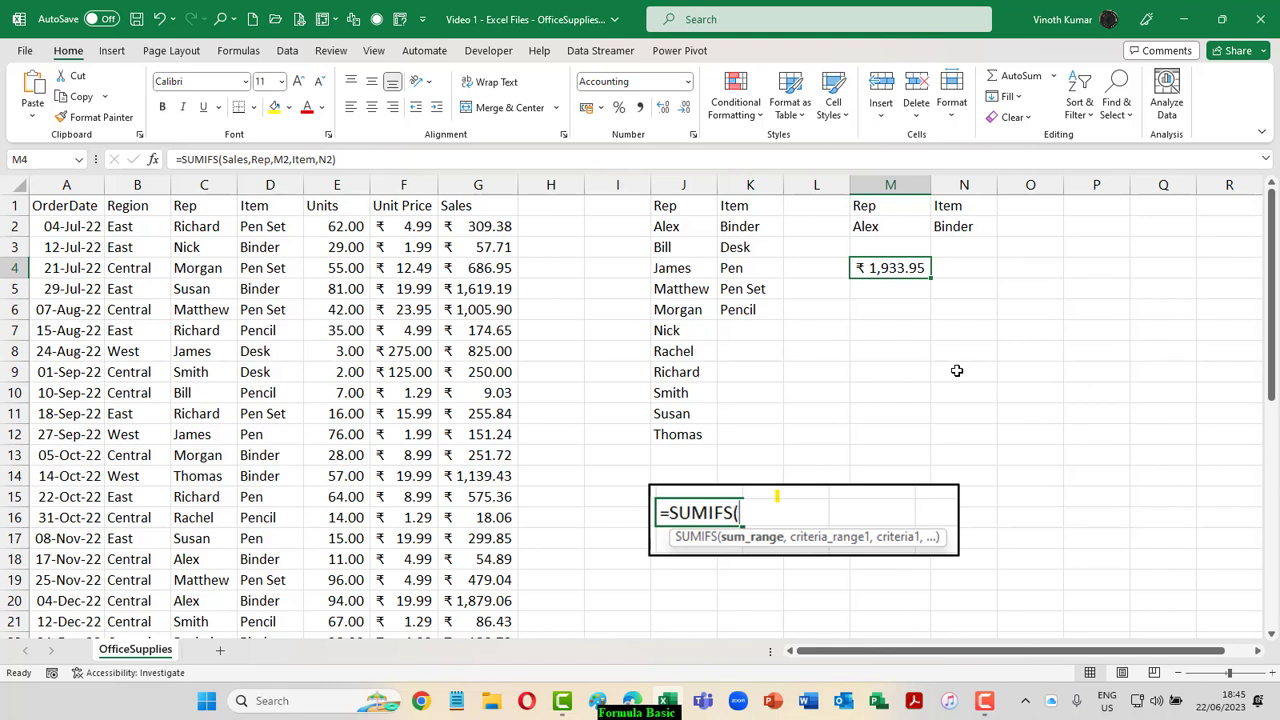
Test the M4 formula by switching the item in N2 to Desk and to Pen
key("Up")
key("Up")
key("Right")
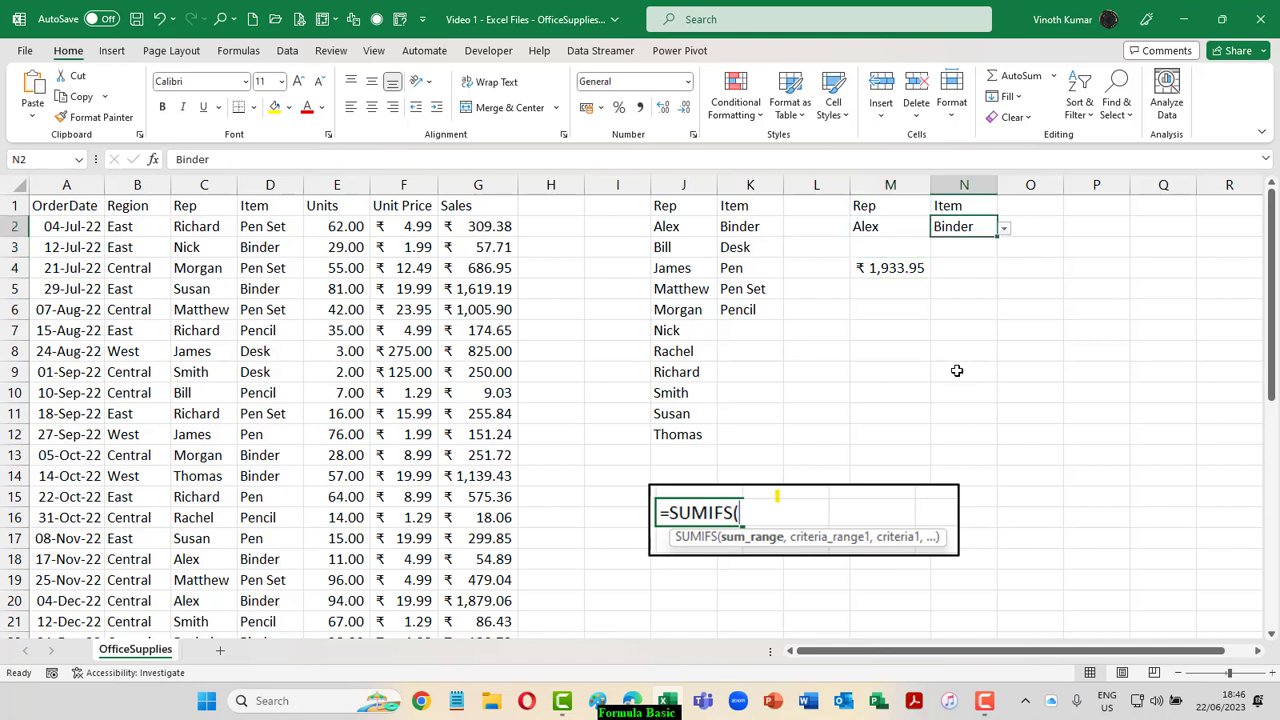
key("alt+Down")
key("Down")
key("Return")
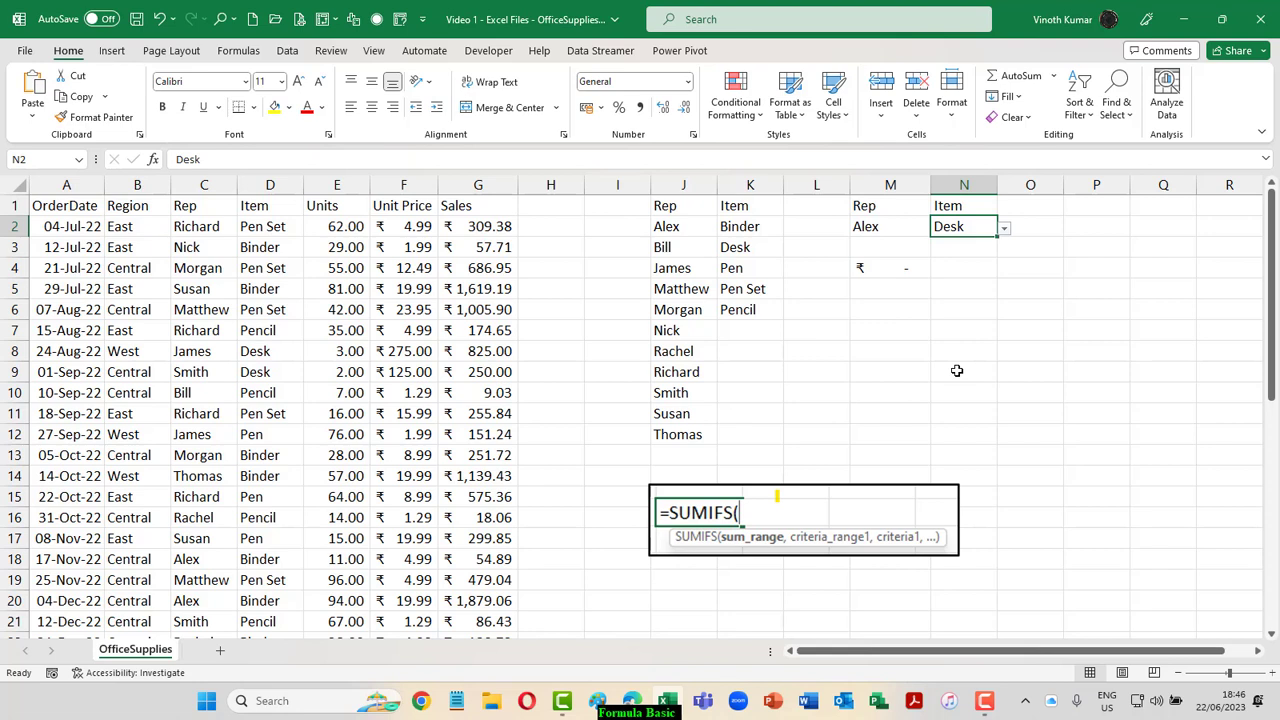
key("alt+Down")
key("Down")
key("Return")
Test the M4 formula with the item in N2 switched to Pen Set and to Pencil
key("alt+Down")
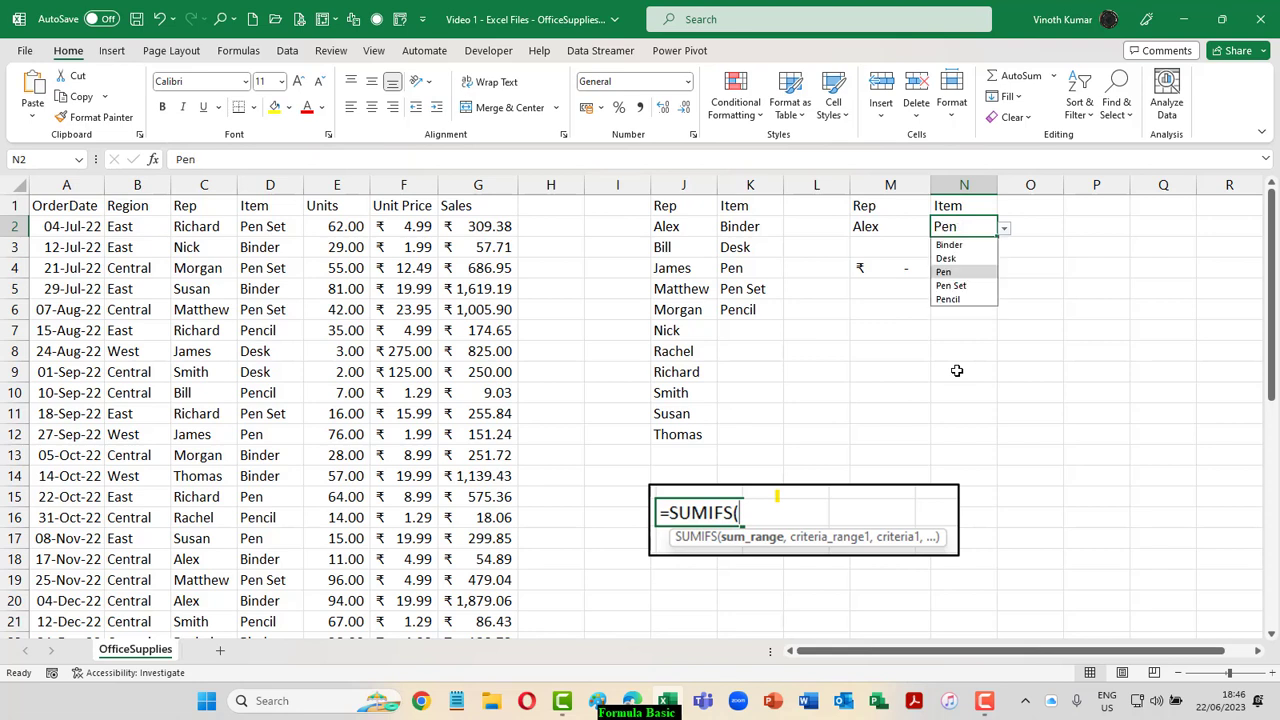
key("Down")
key("Return")
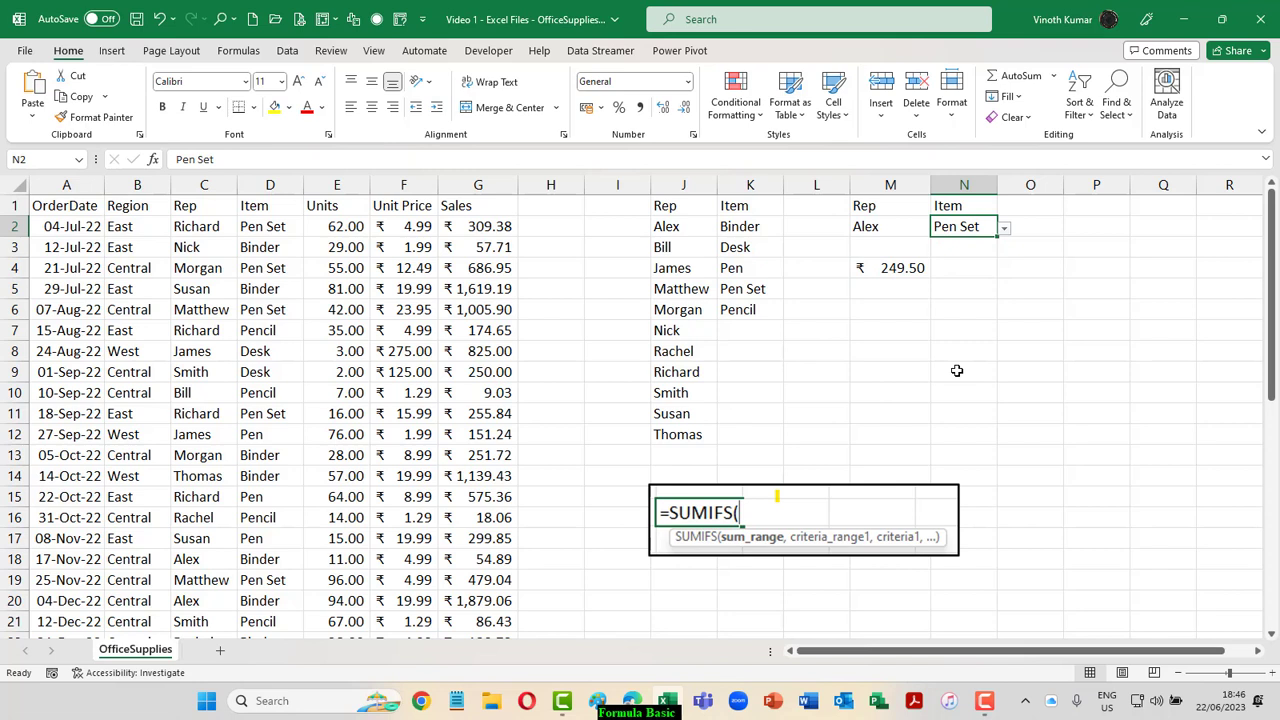
key("alt+Down")
key("Down")
key("Return")
Switch the item in N2 back to Desk, and finish with Pen as the chosen item
key("alt+Down")
key("Up")
key("Up")
key("Up")
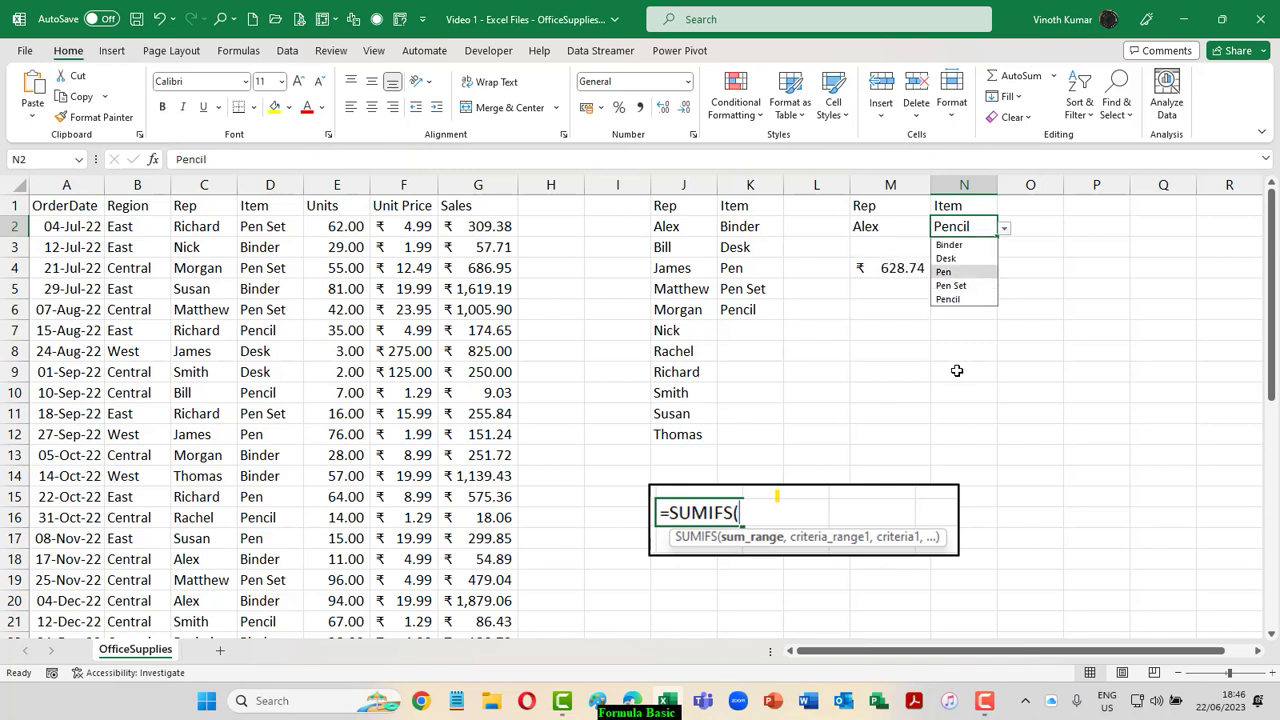
key("Return")
key("alt+Down")
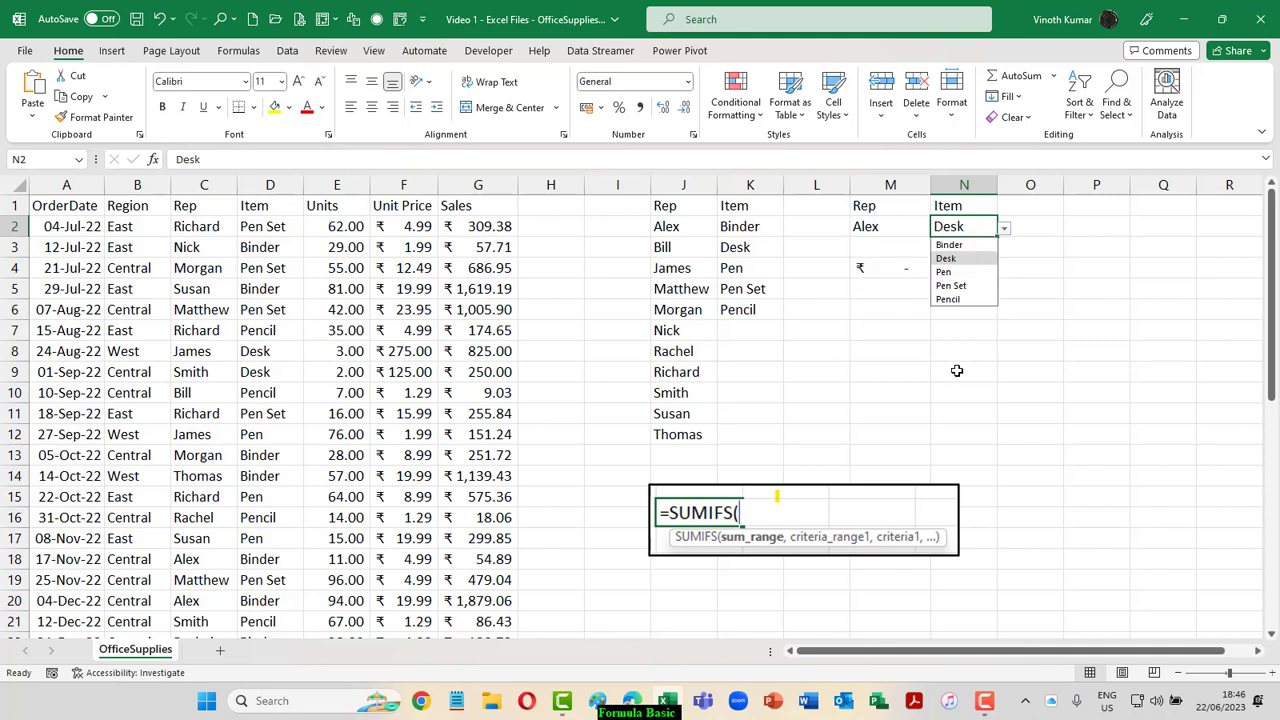
key("Down")
key("Return")
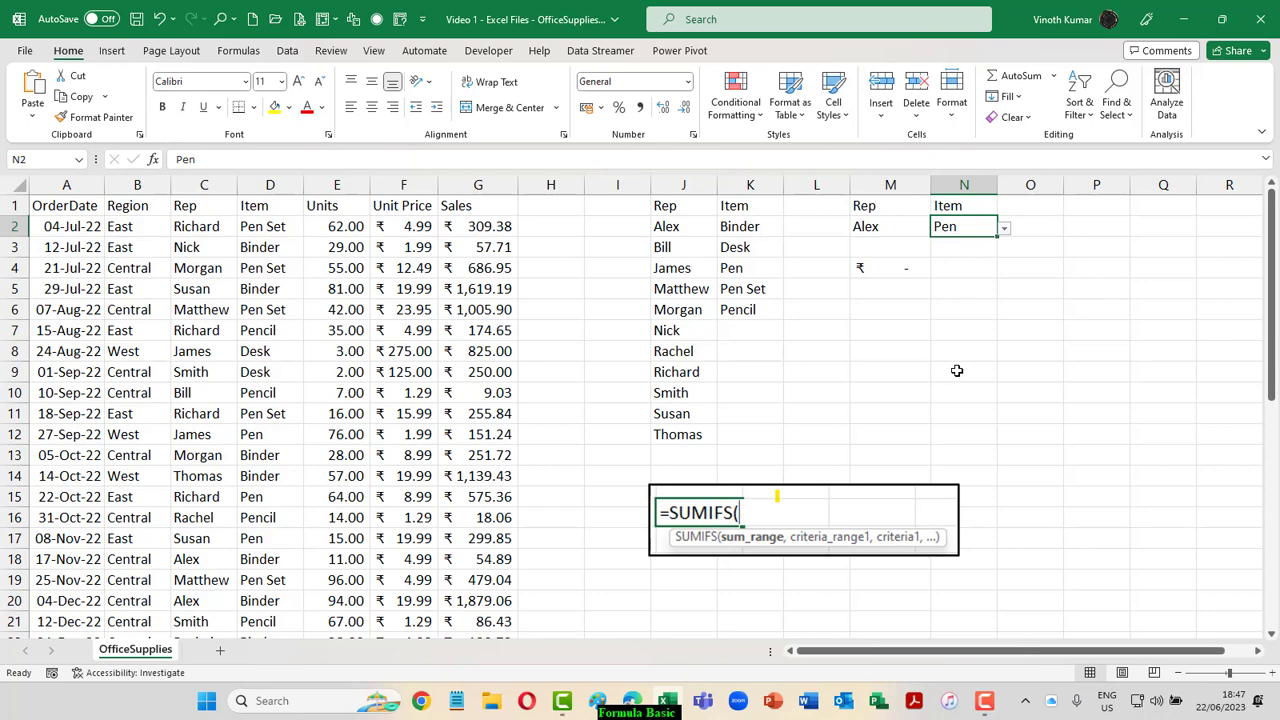
Enter =FORMULATEXT(M4) in cell M7 to display the SUMIFS formula as text
left_click(870, 336)
type("=FORMULATEXT(")
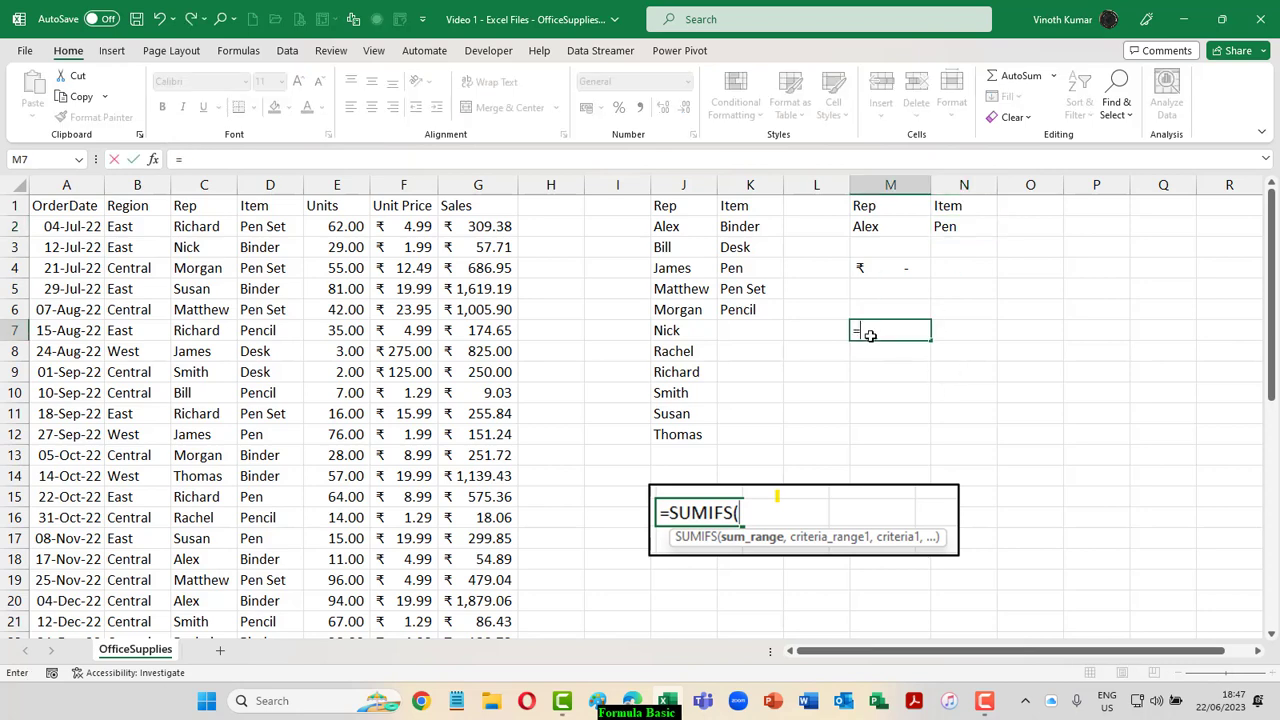
key("Up")
key("Up")
key("Up")
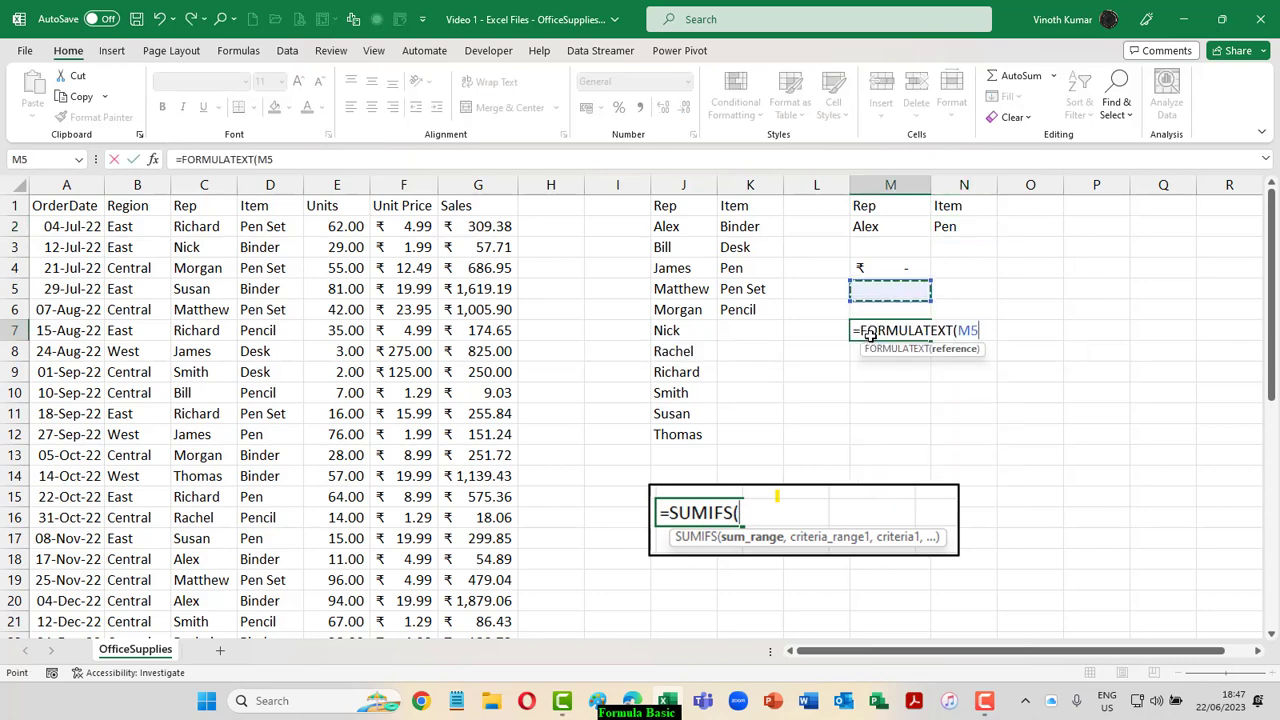
key("Return")
Merge and center the formula text across M7:O7, with a yellow fill and bold font
key("Up")
key("shift+Right")
key("shift+Right")
key("shift+Right")
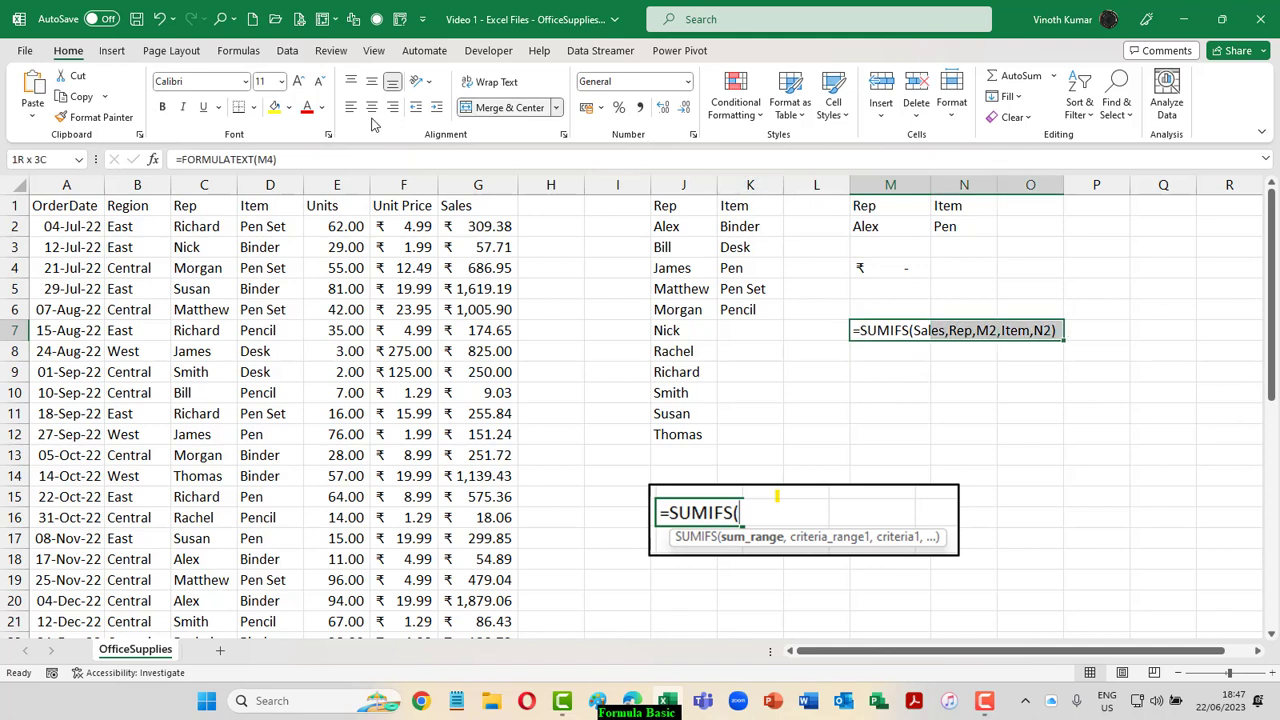
left_click(495, 108)
left_click(276, 110)
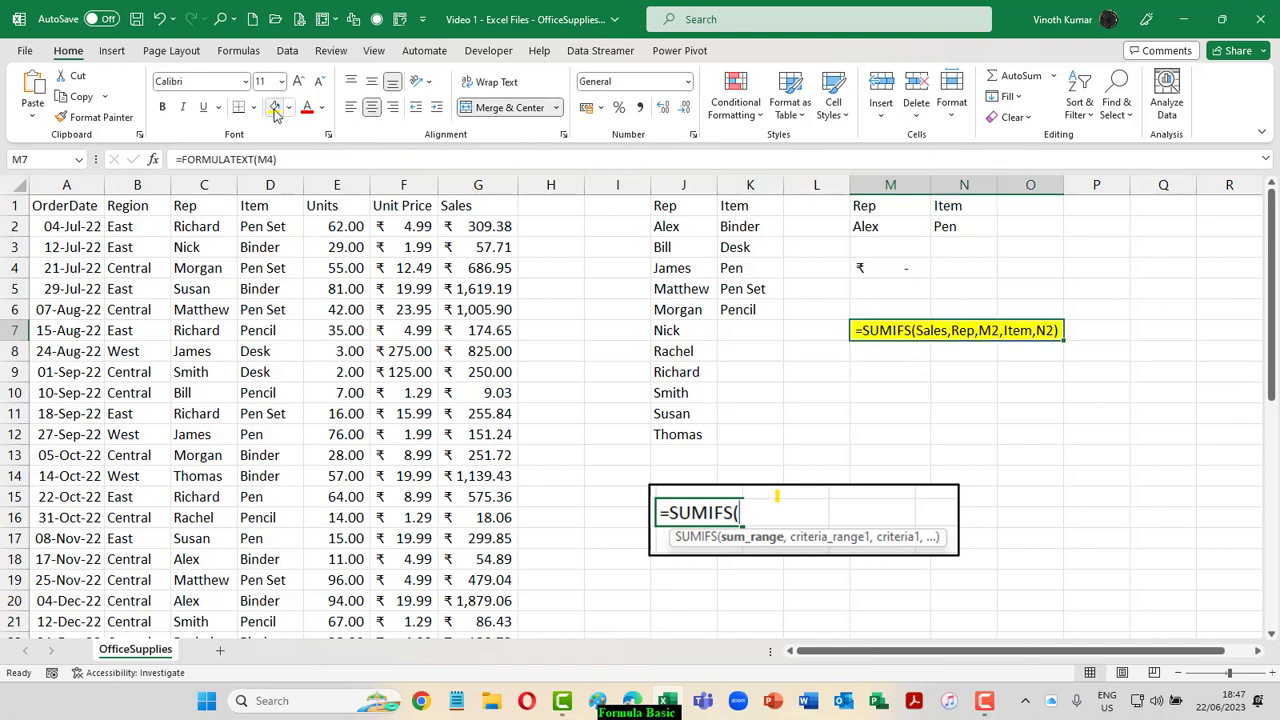
left_click(163, 110)
left_click(1056, 481)
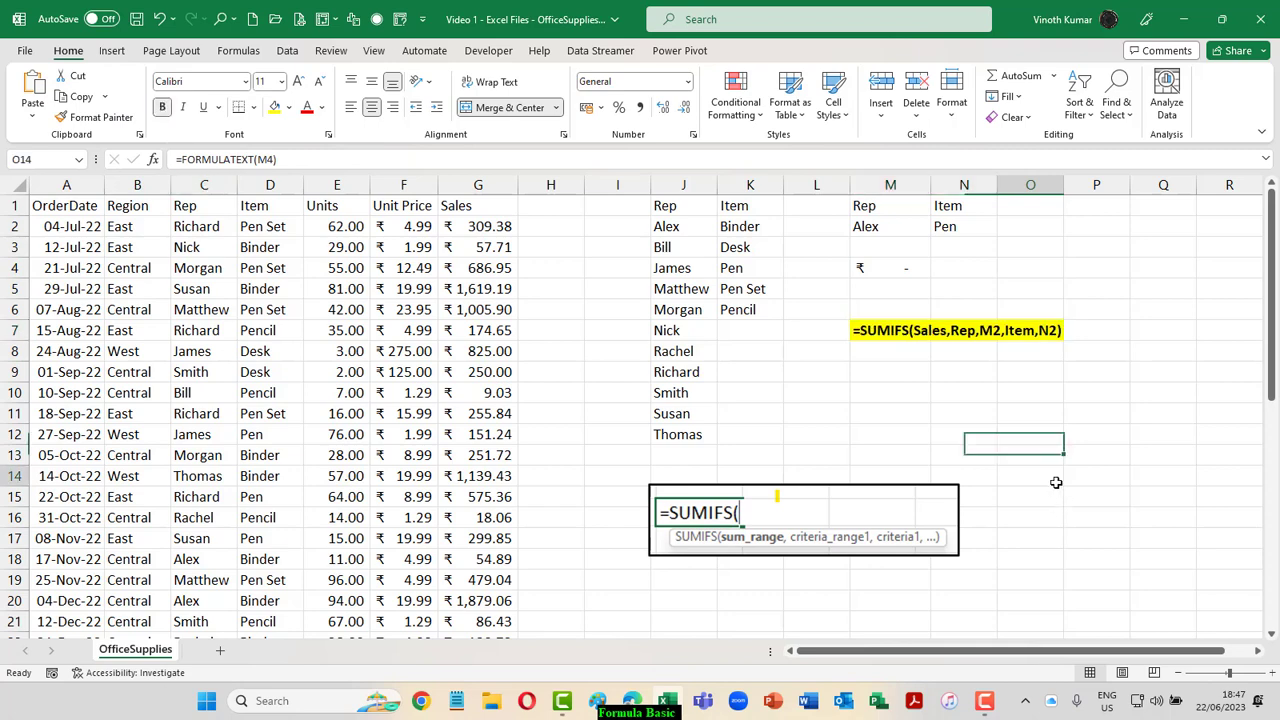